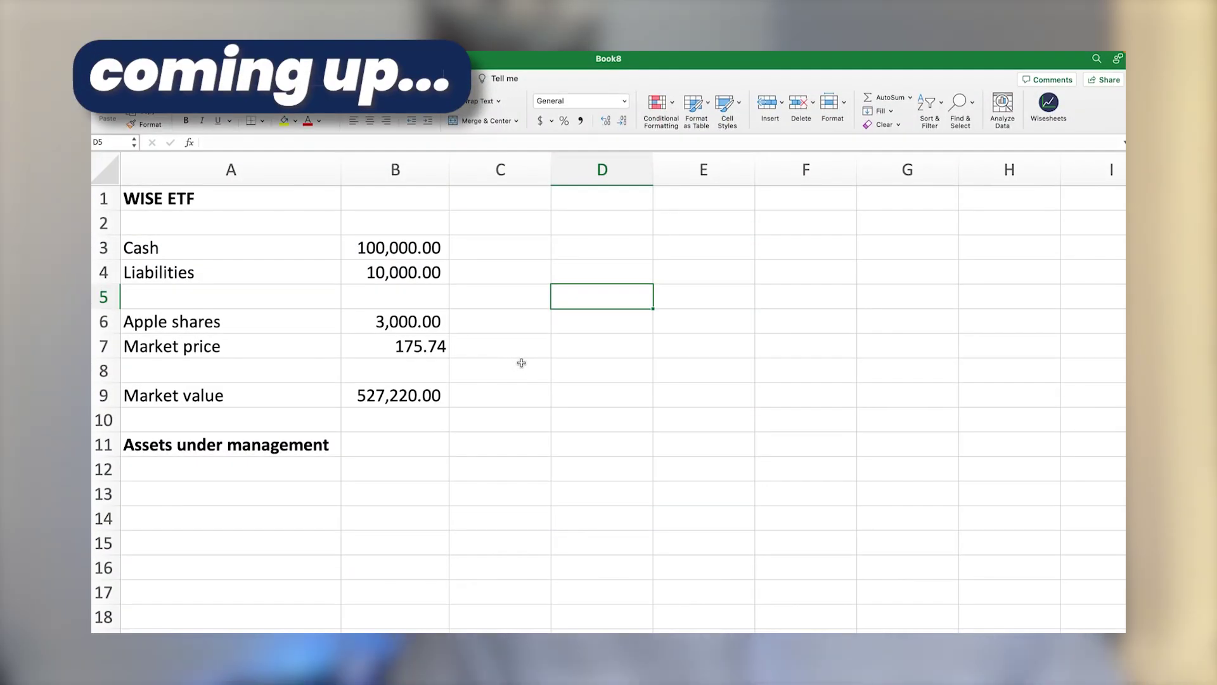
- Check the WISEPRICE formula in market price cell B7 and begin an entry in B11
left_click(418, 371)
left_click(429, 349)
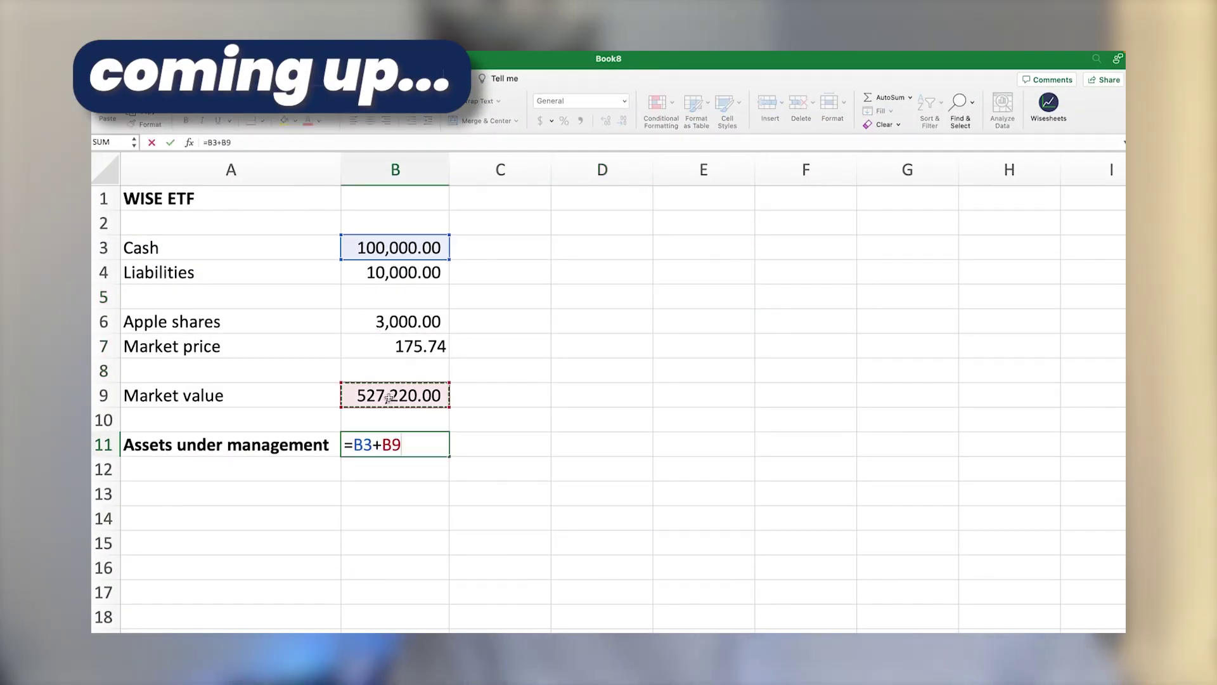
type("-")
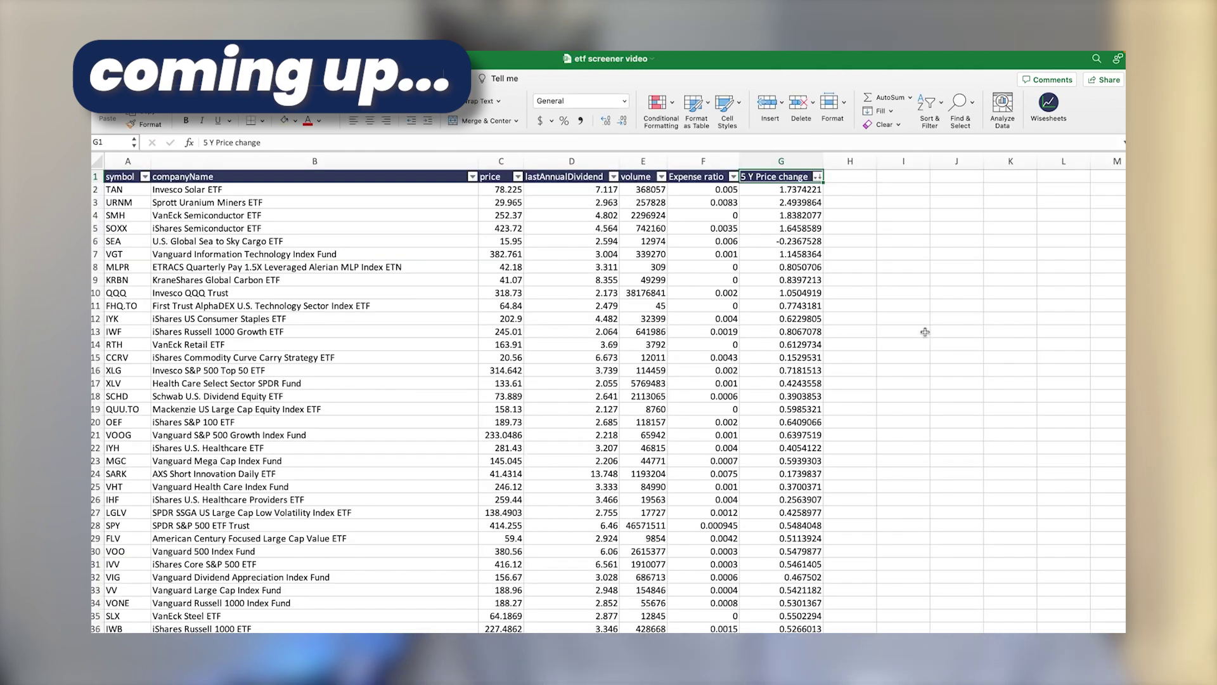
- In the etf screener video workbook, select H1 beside the headers and scroll the ETF table
left_click(857, 178)
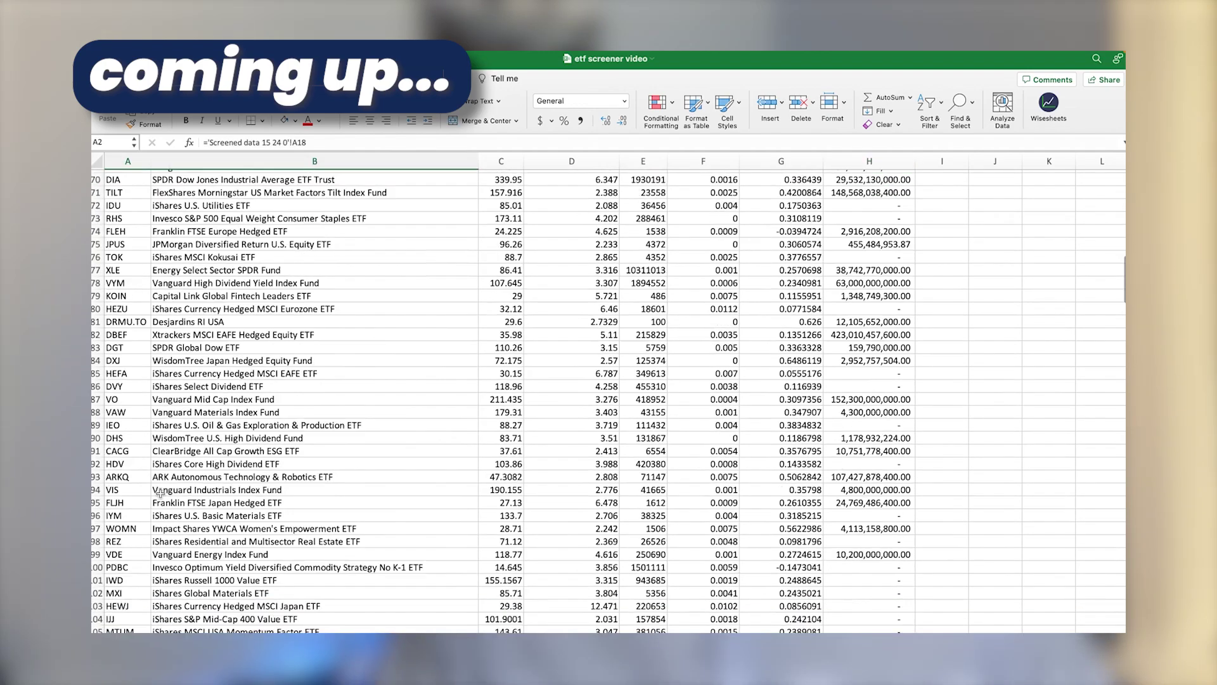
scroll(159, 493, "down", 15)
scroll(159, 493, "up", 12)
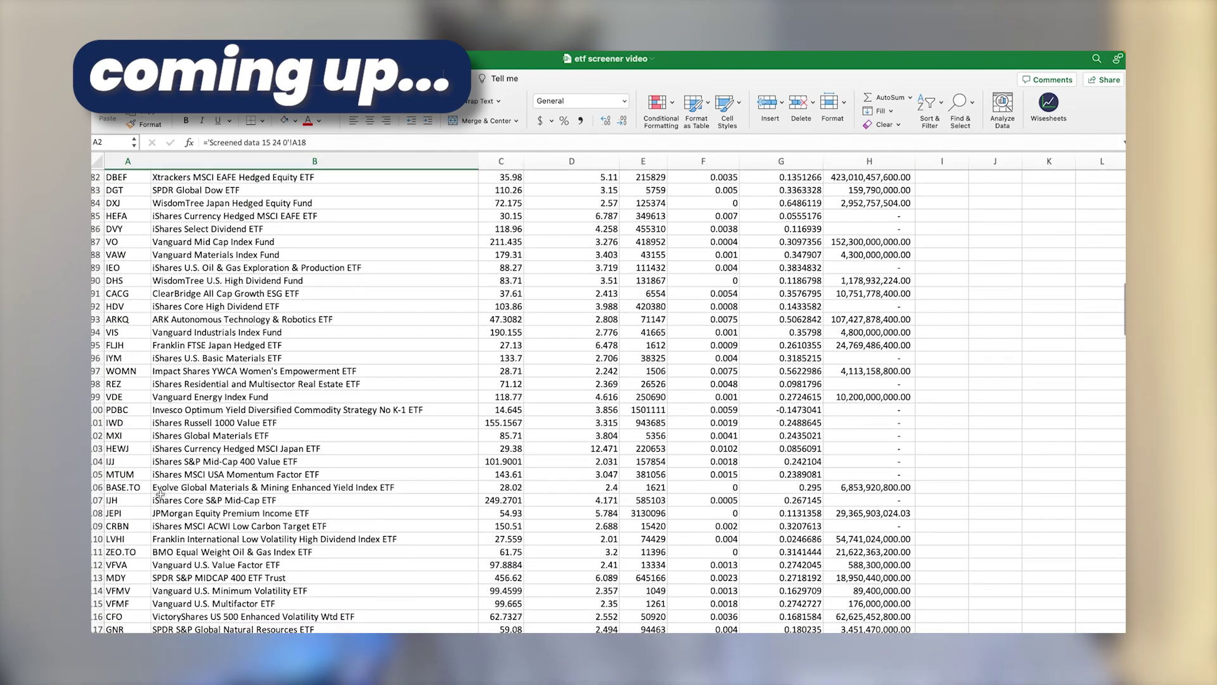
scroll(160, 493, "up", 17)
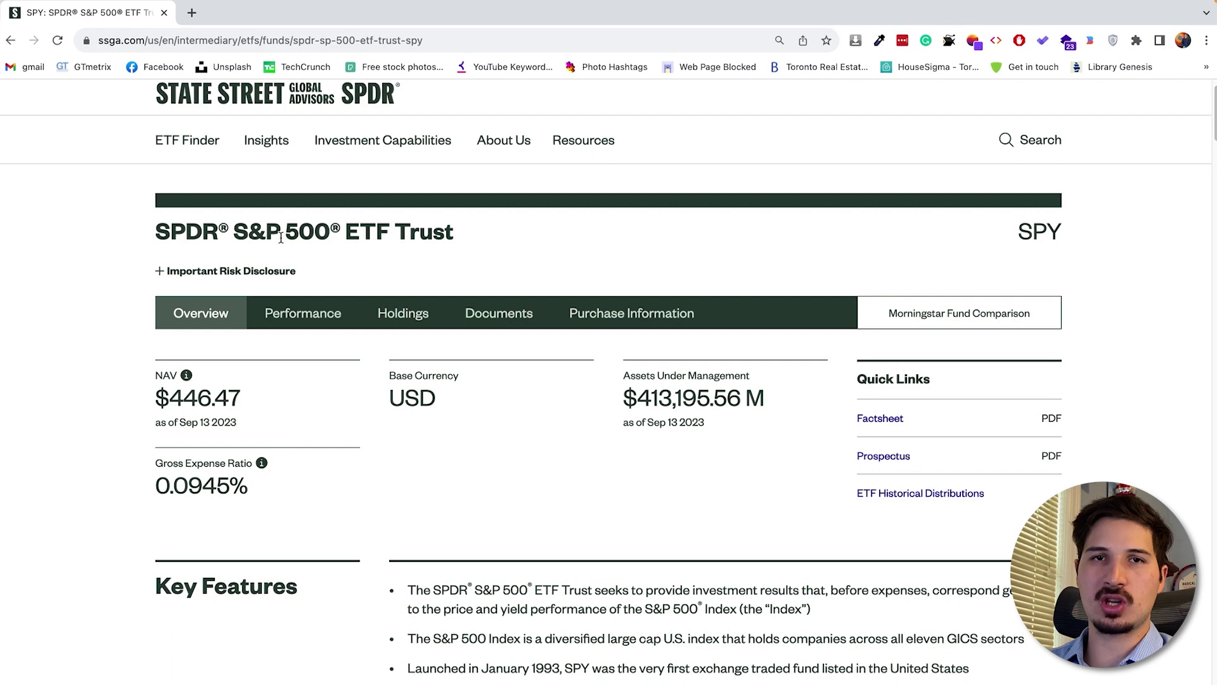
- Highlight the 'Assets Under Management' label and its $413,195.56 M value on the SPY page
triple_click(693, 374)
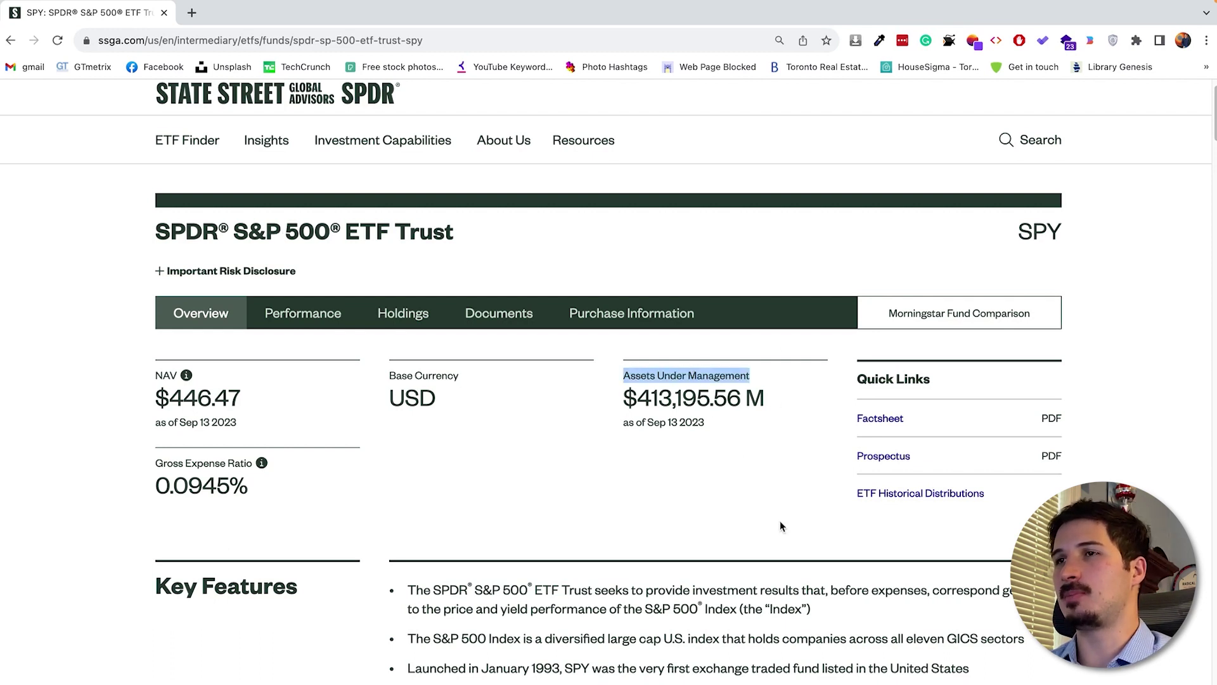
triple_click(667, 398)
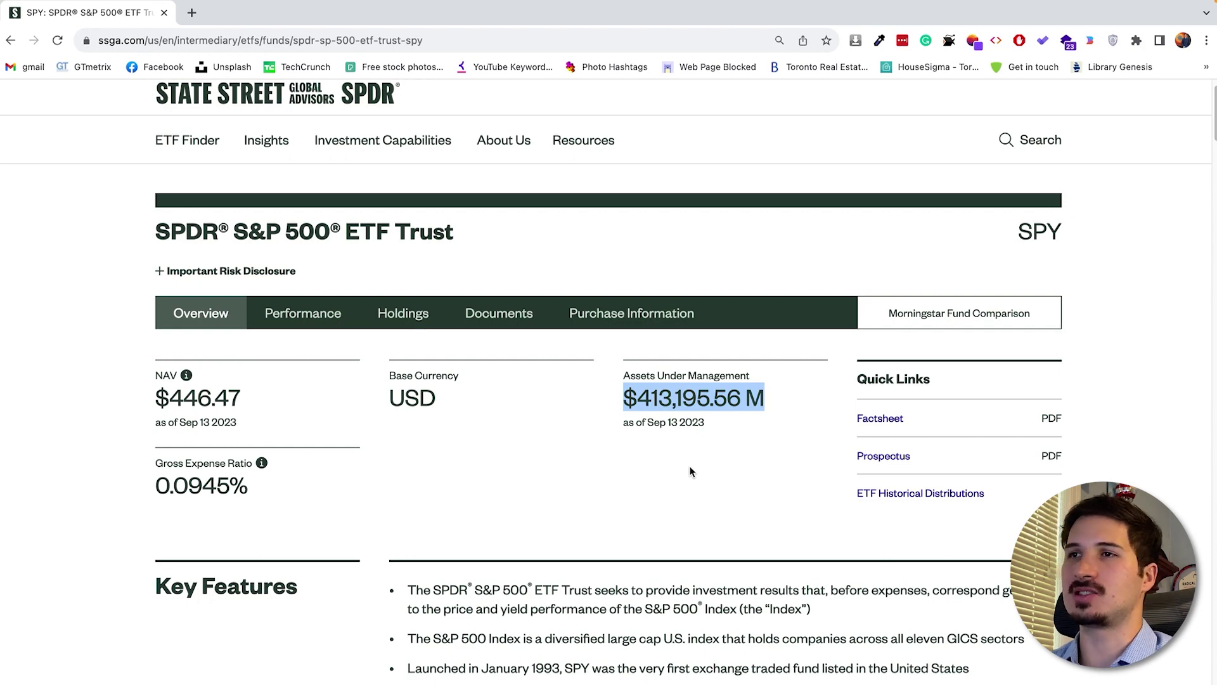
scroll(690, 470, "up", 1)
scroll(691, 469, "up", 1)
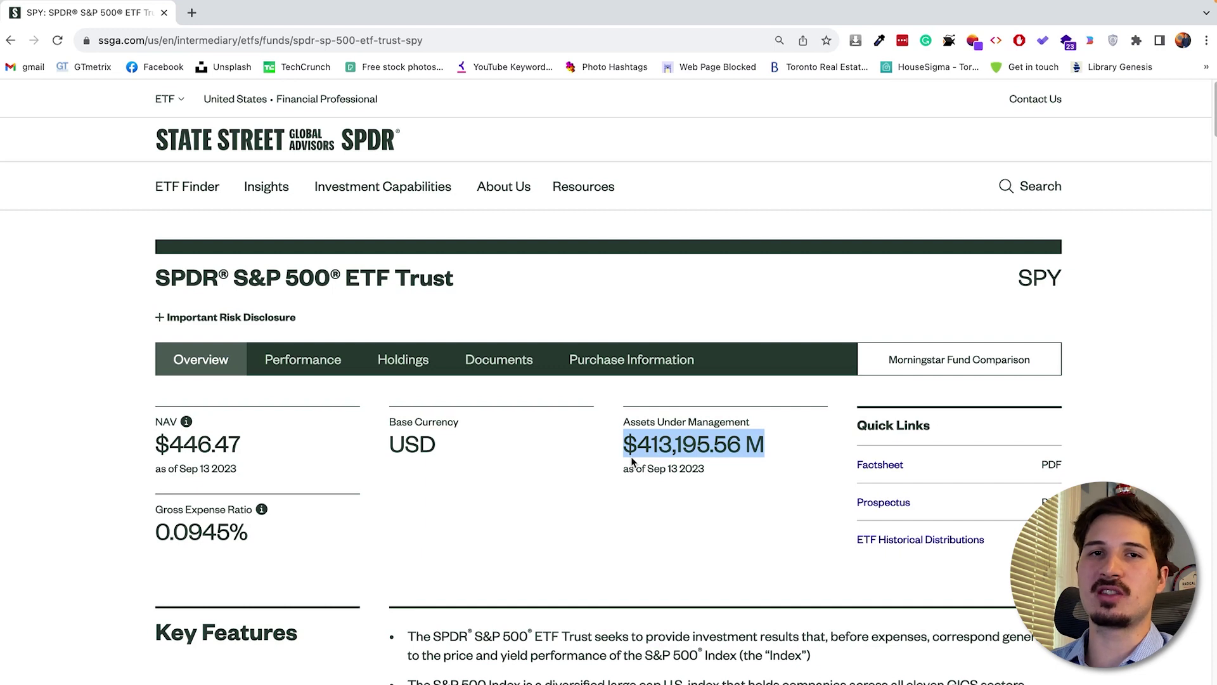
scroll(632, 461, "down", 1)
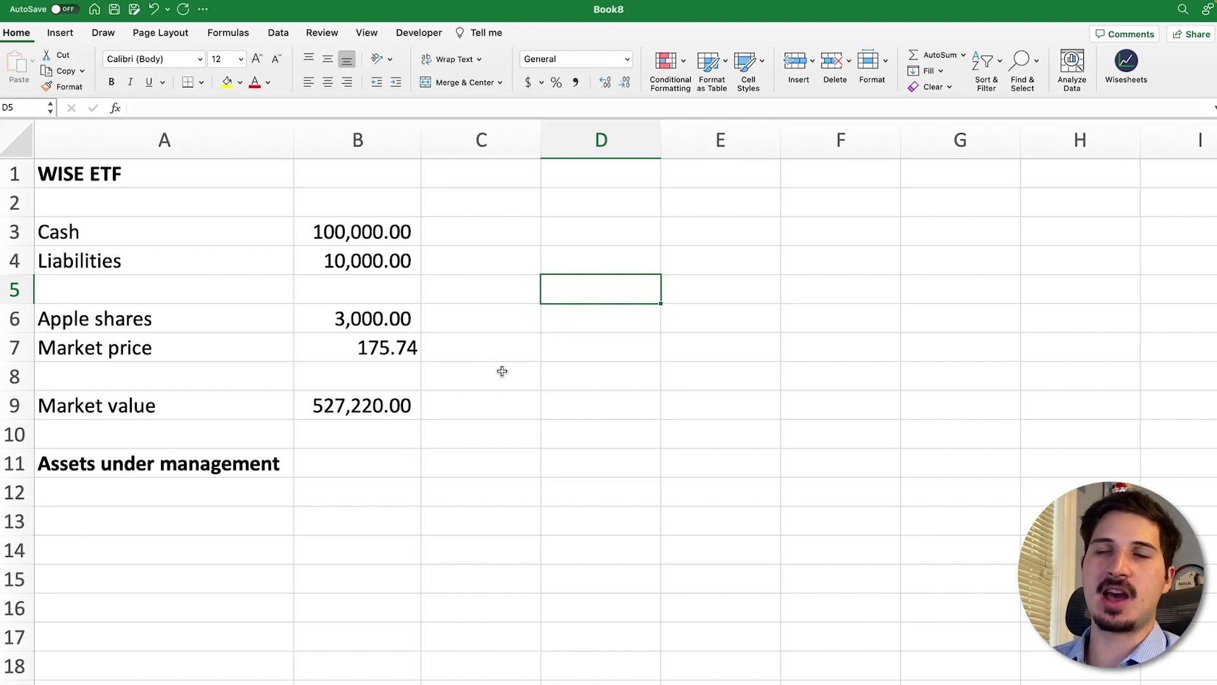
left_click(89, 173)
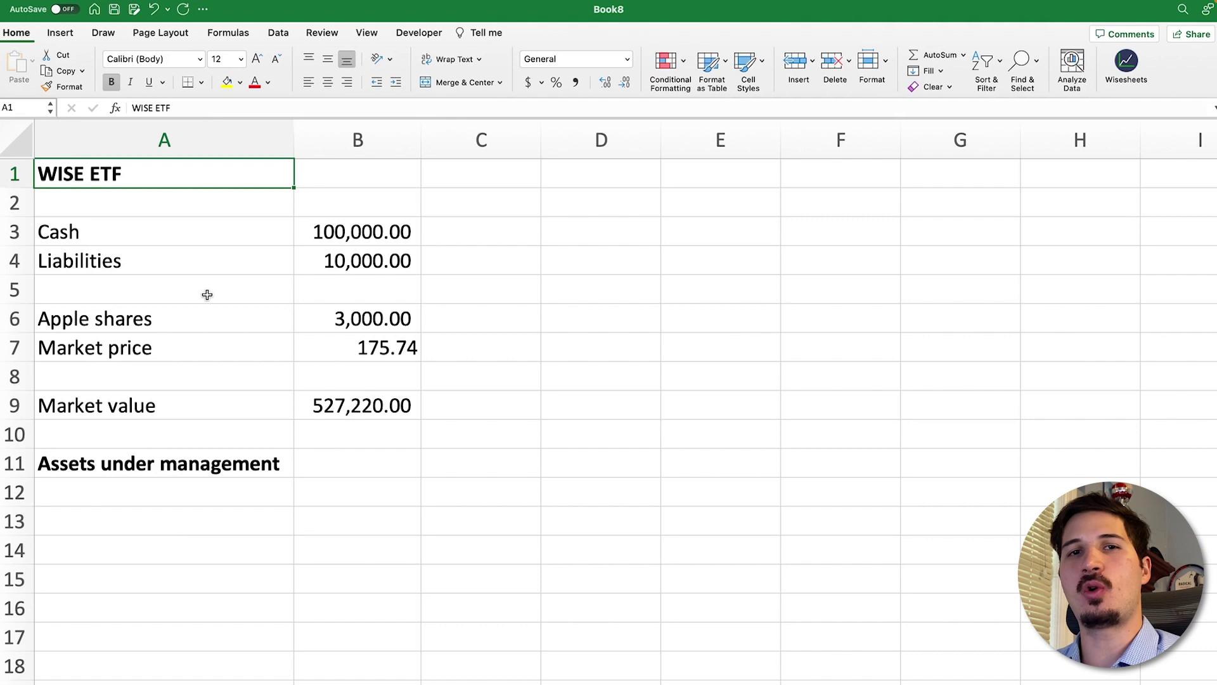
left_click(125, 234)
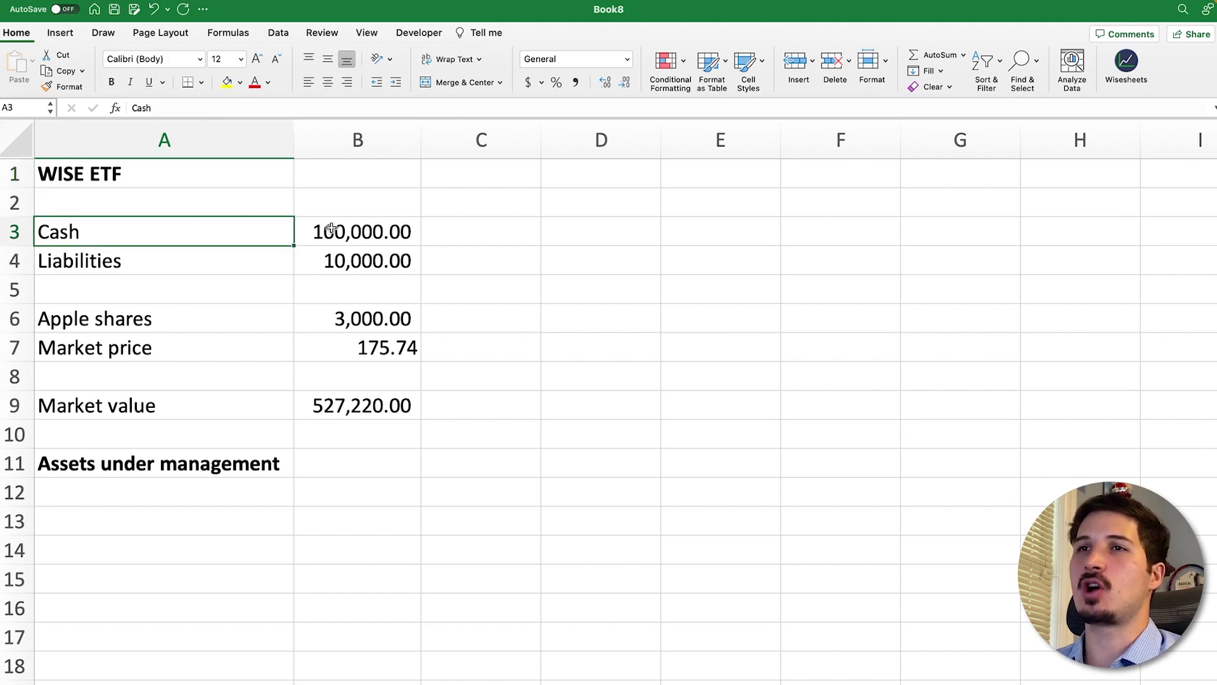
left_click(221, 263)
left_click(379, 262)
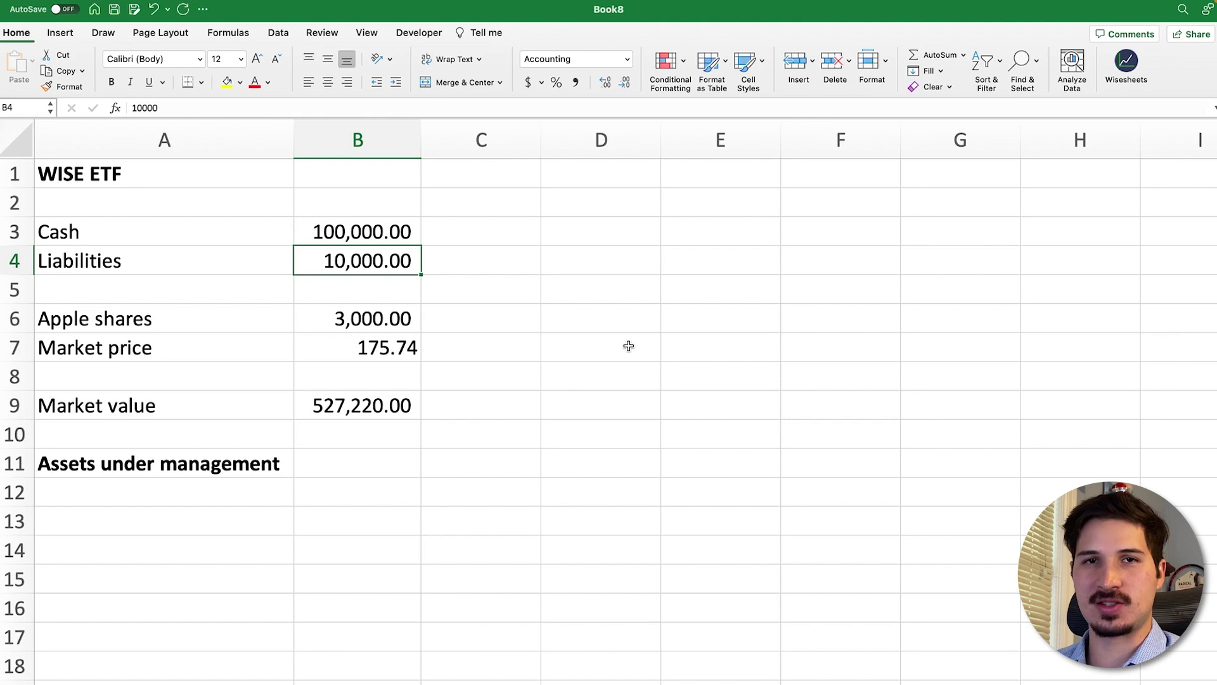
left_click(397, 325)
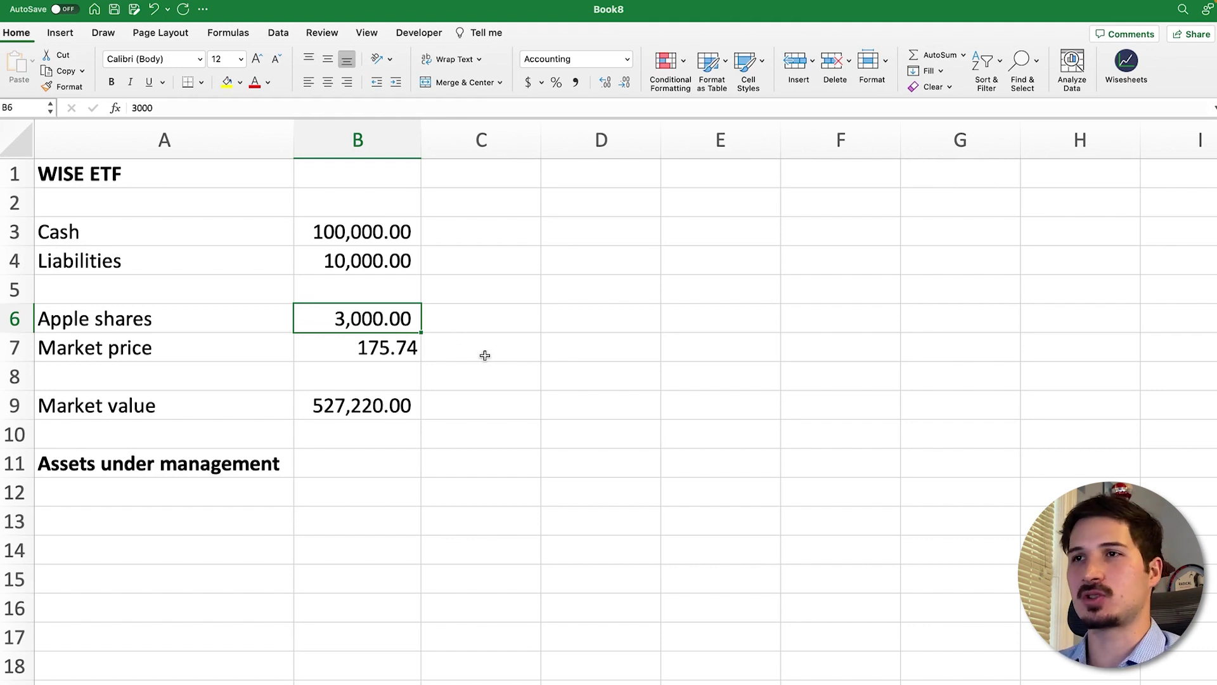
key("Down")
left_click(277, 109)
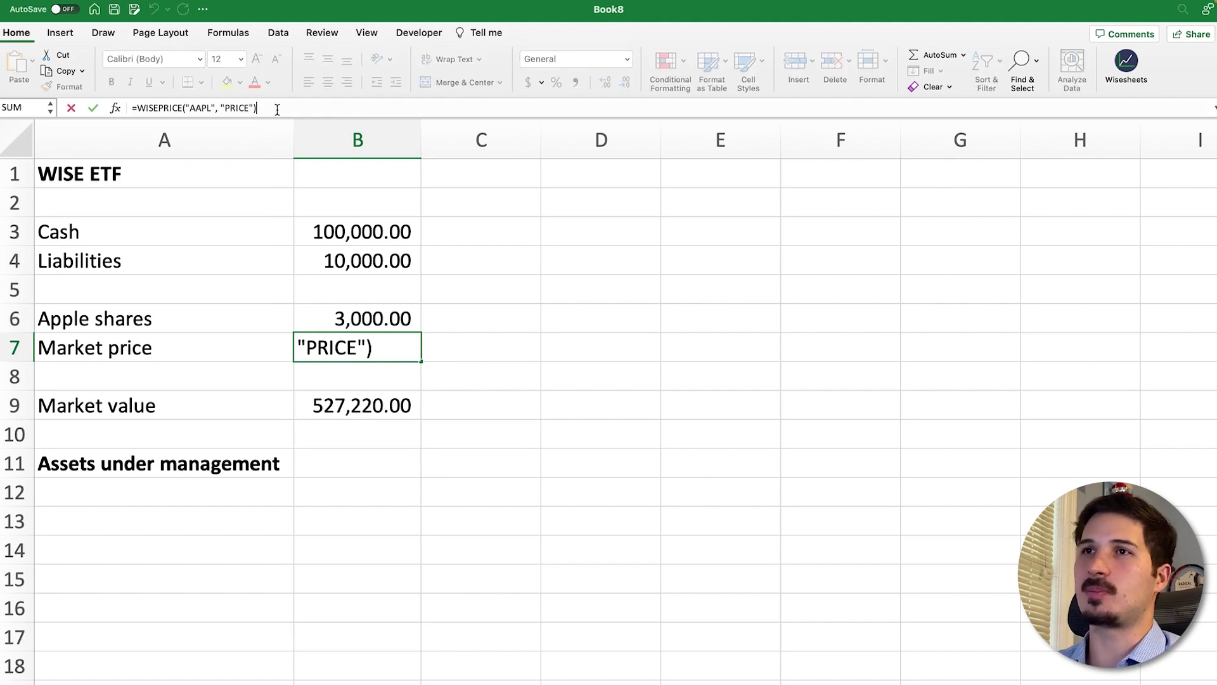
key("Return")
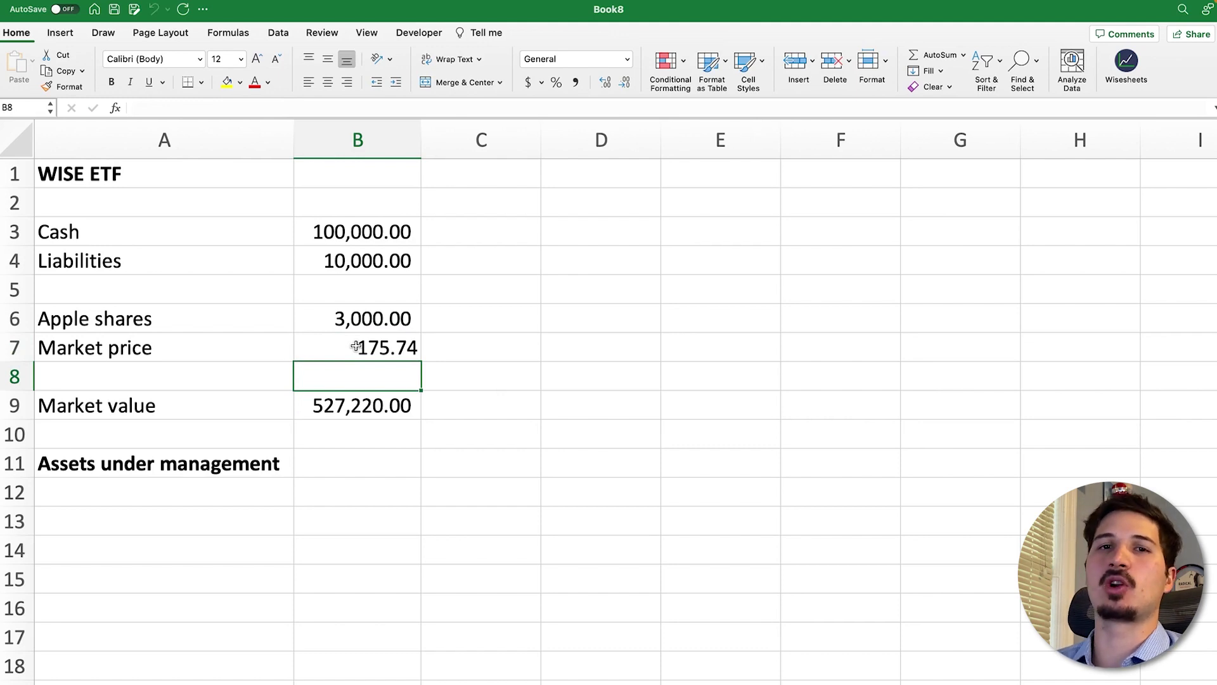
left_click(397, 350)
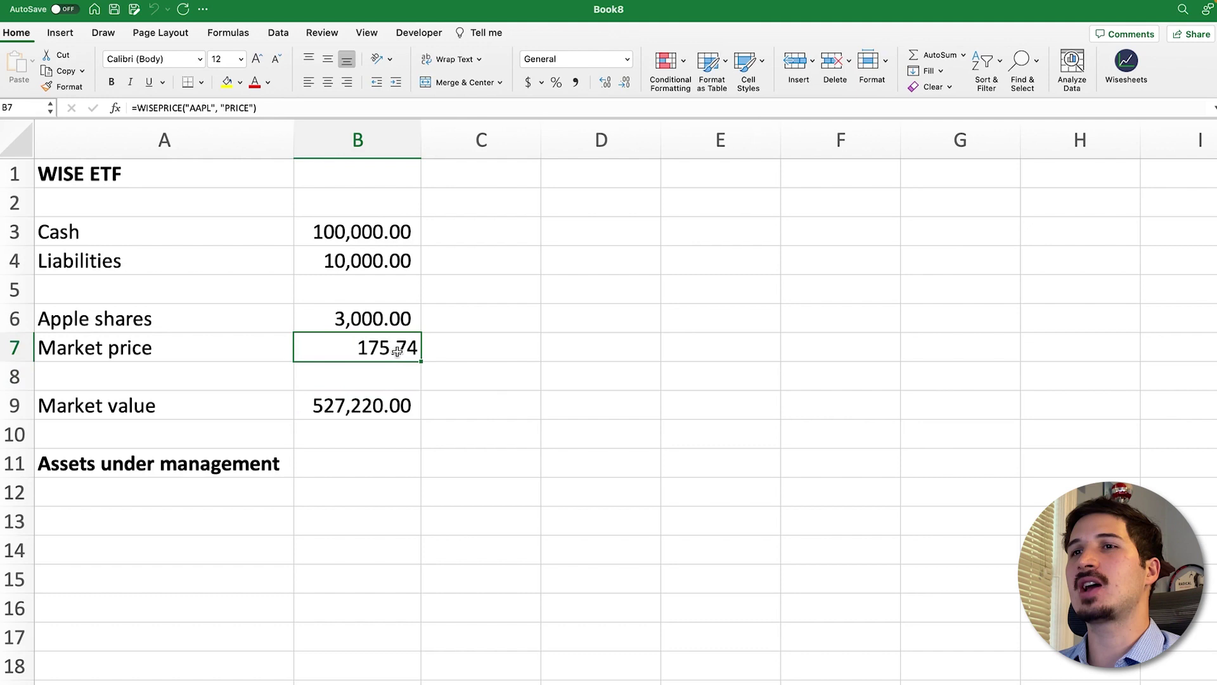
left_click(381, 403)
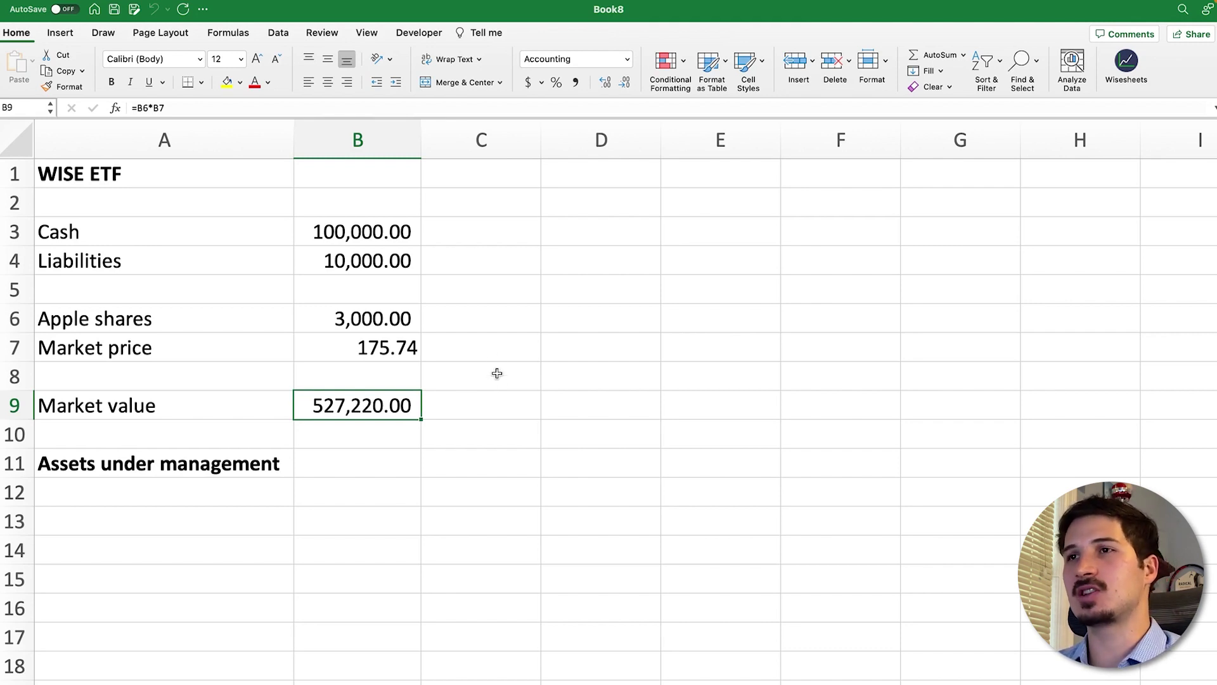
- Enter sample values 1000 and 150 in C6 and C7
left_click(488, 322)
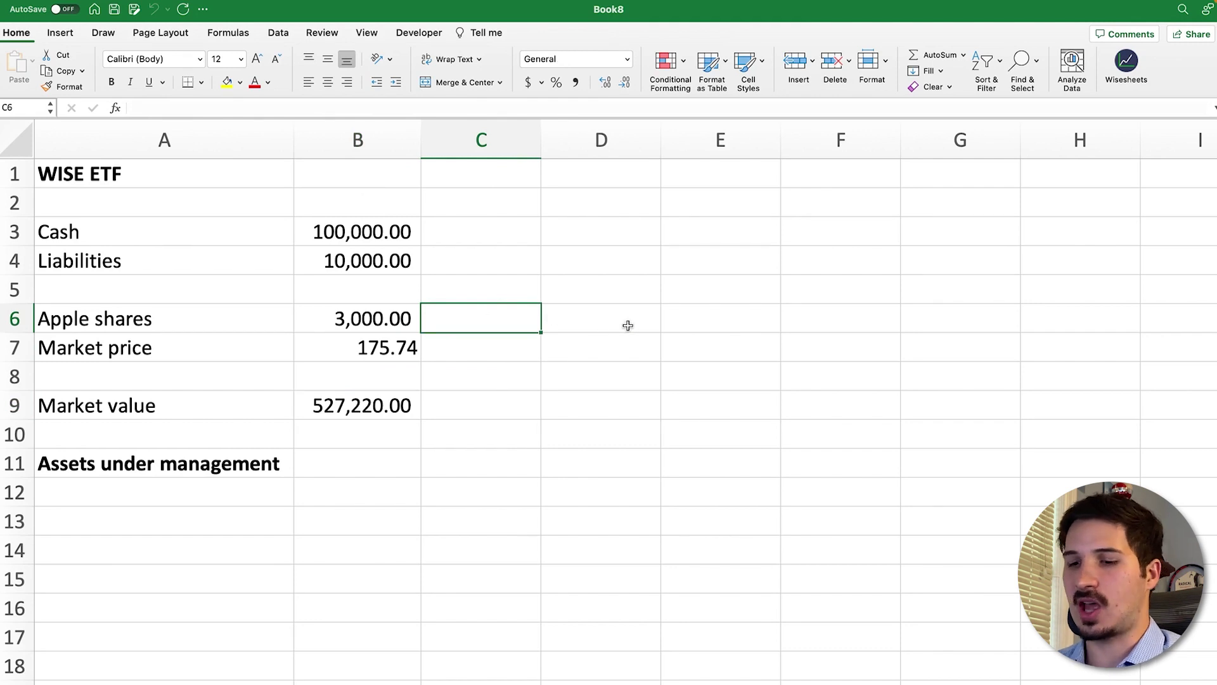
type("1000")
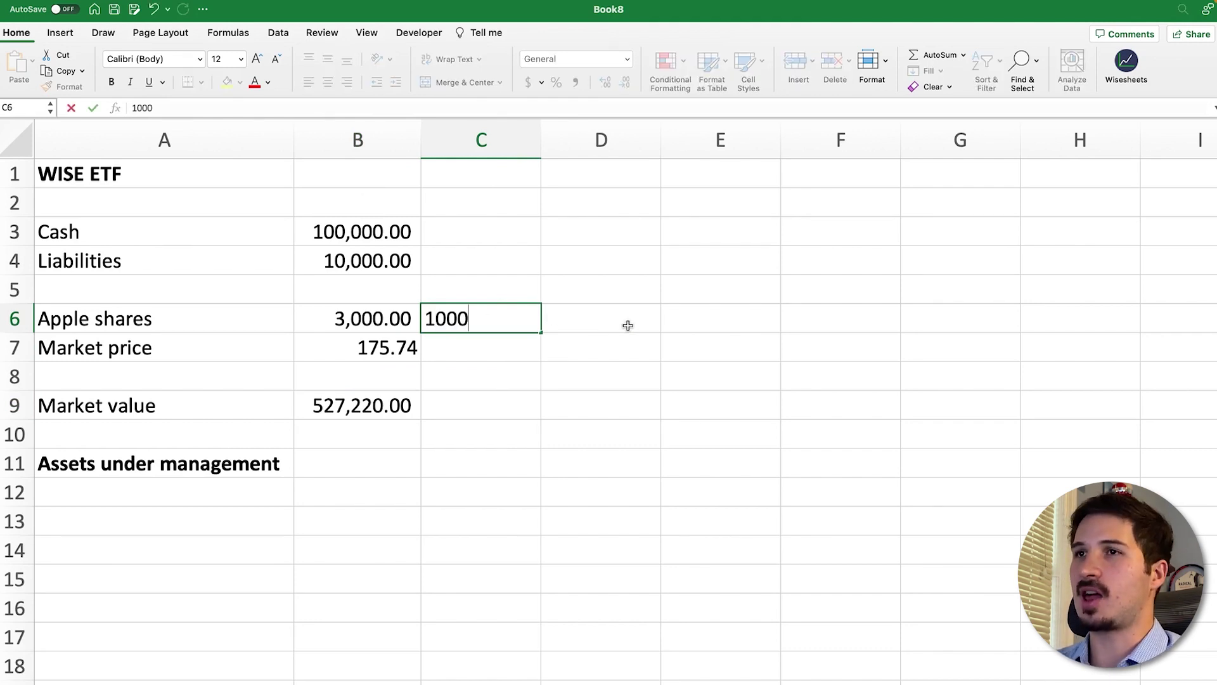
key("Return")
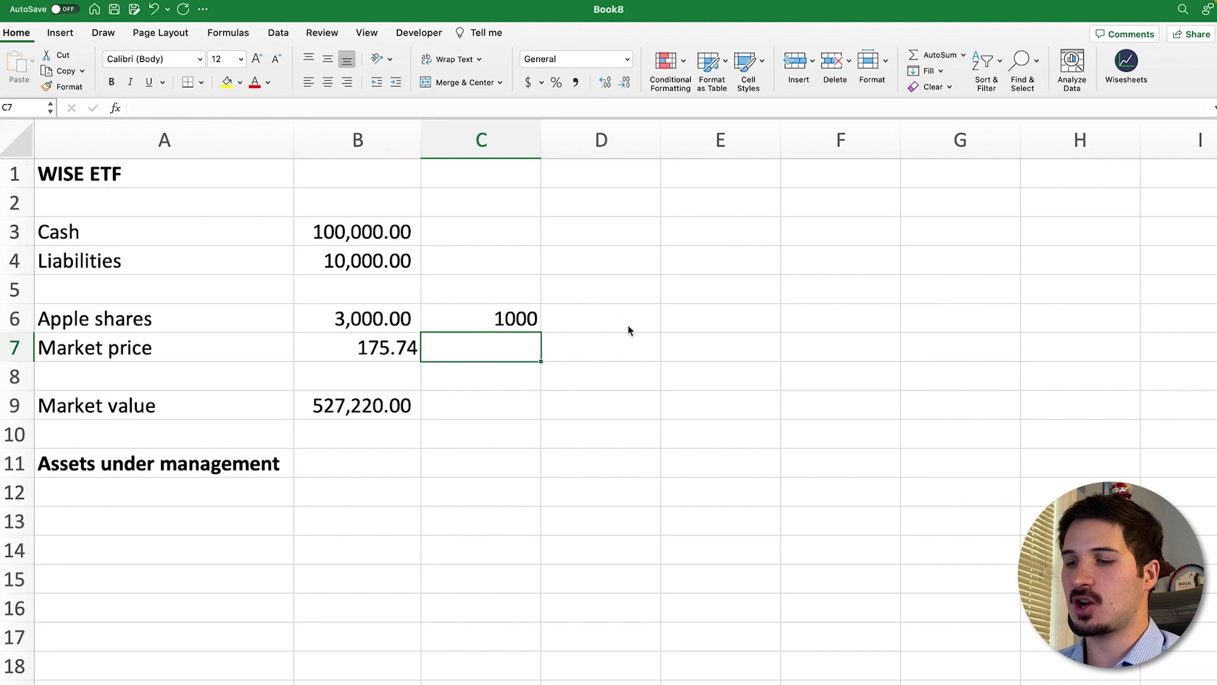
type("150")
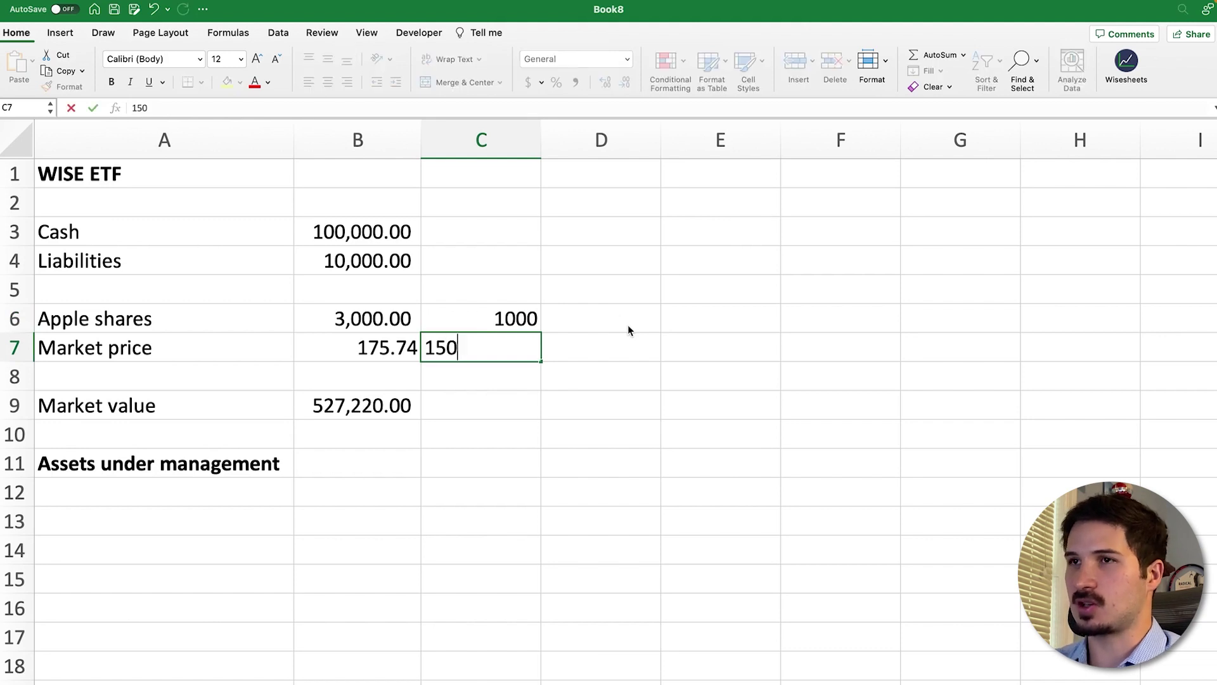
key("Return")
key("Return")
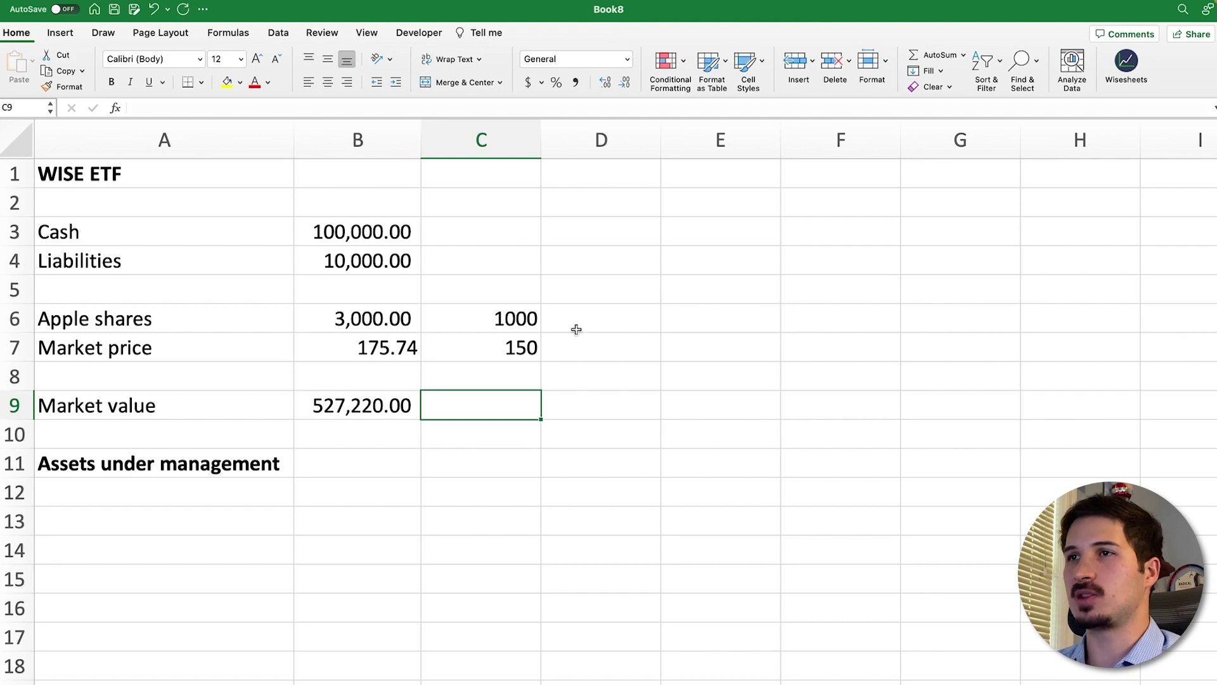
left_click_drag(528, 319, 532, 351)
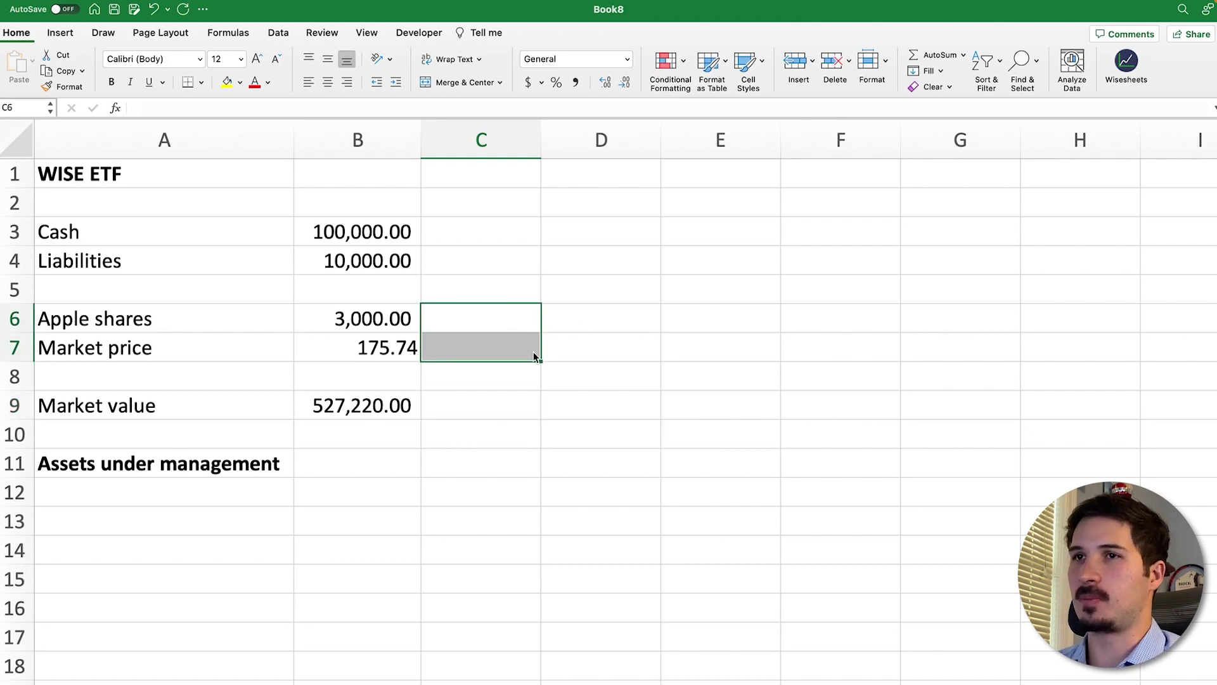
- Put =B6*B7 in B9 so Market value shows 527,220.00
left_click(355, 403)
left_click(195, 108)
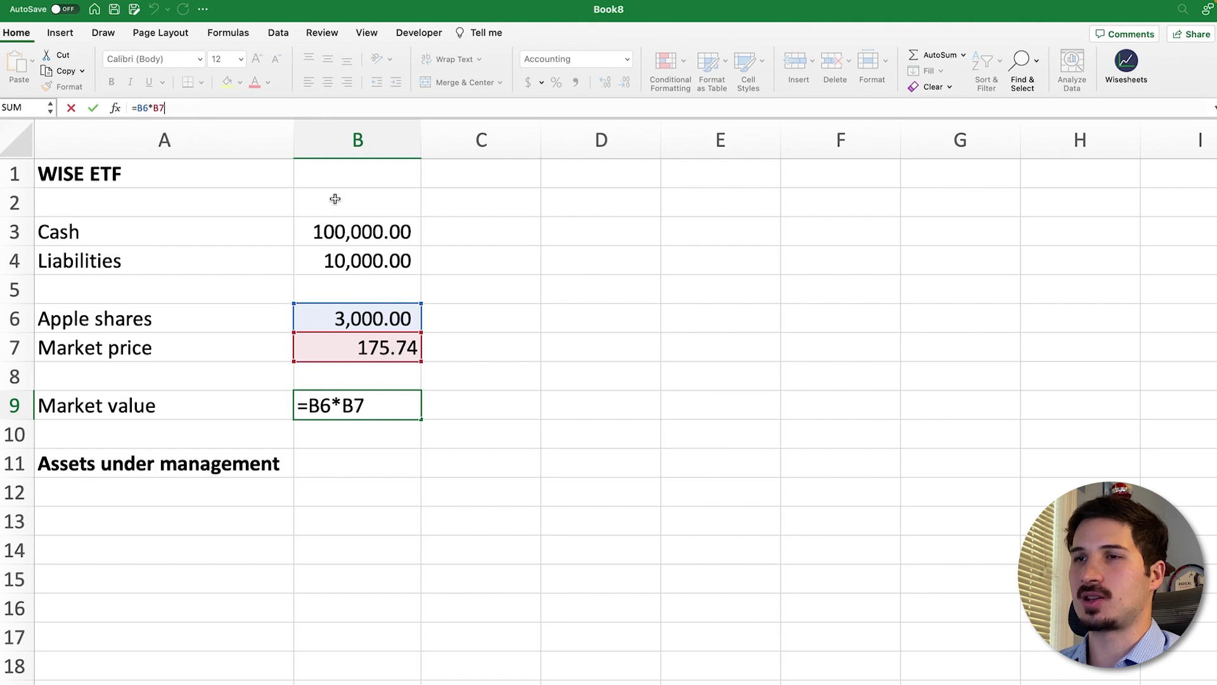
key("Return")
left_click(324, 406)
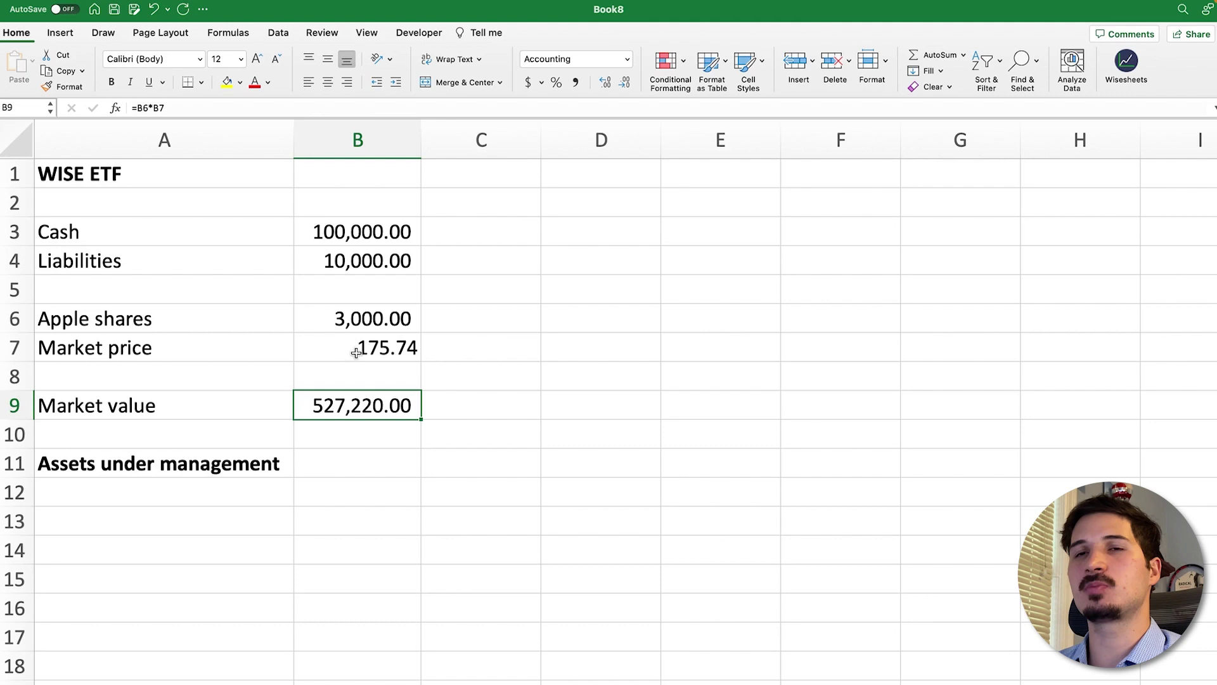
- Enter =B3+B9-B4 in B11, giving assets under management of 617,220.00
left_click(381, 465)
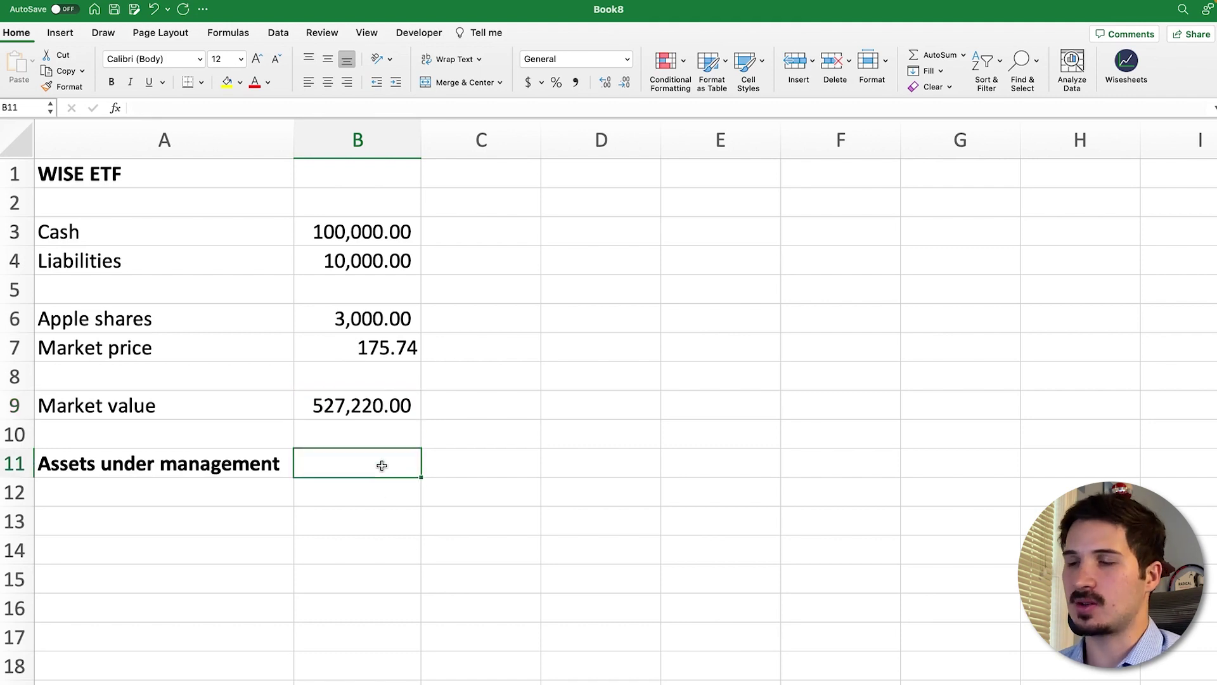
type("=")
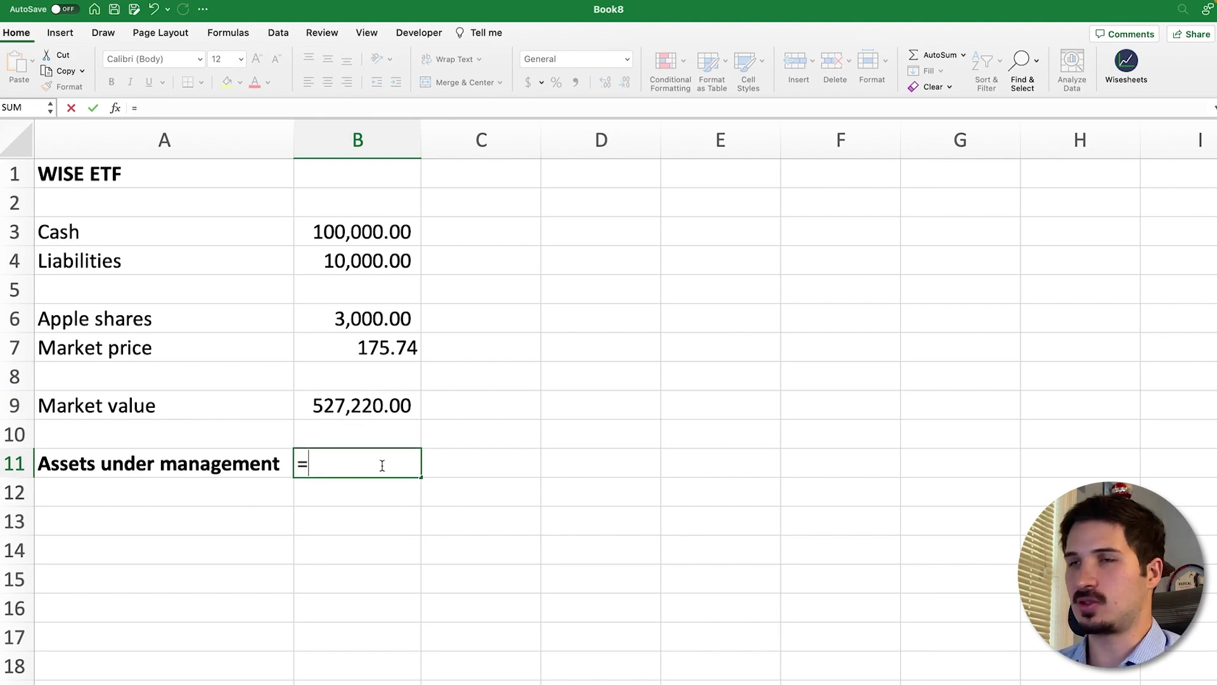
left_click(352, 233)
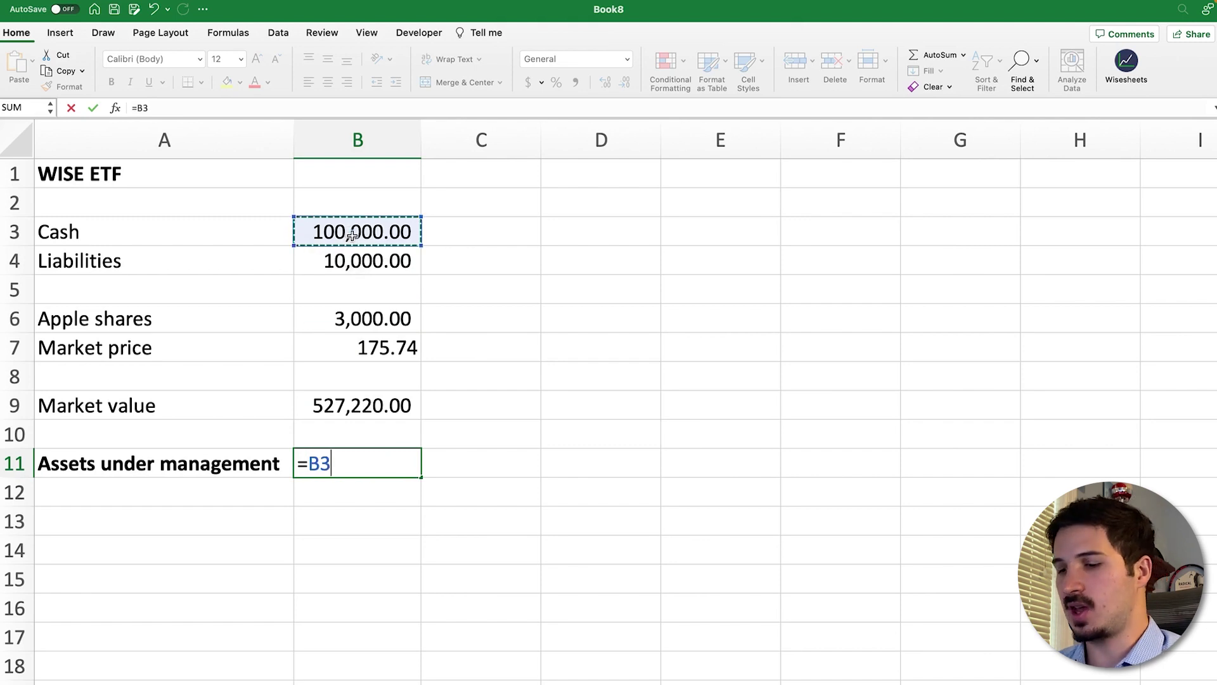
type("+")
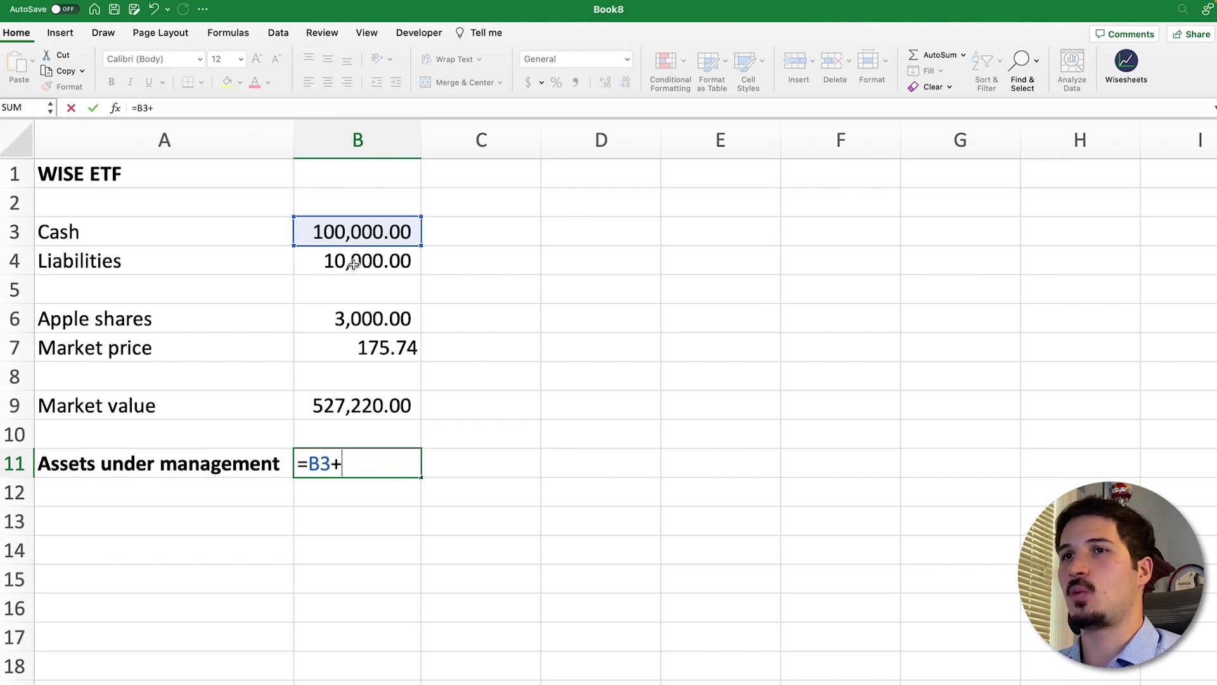
left_click(350, 408)
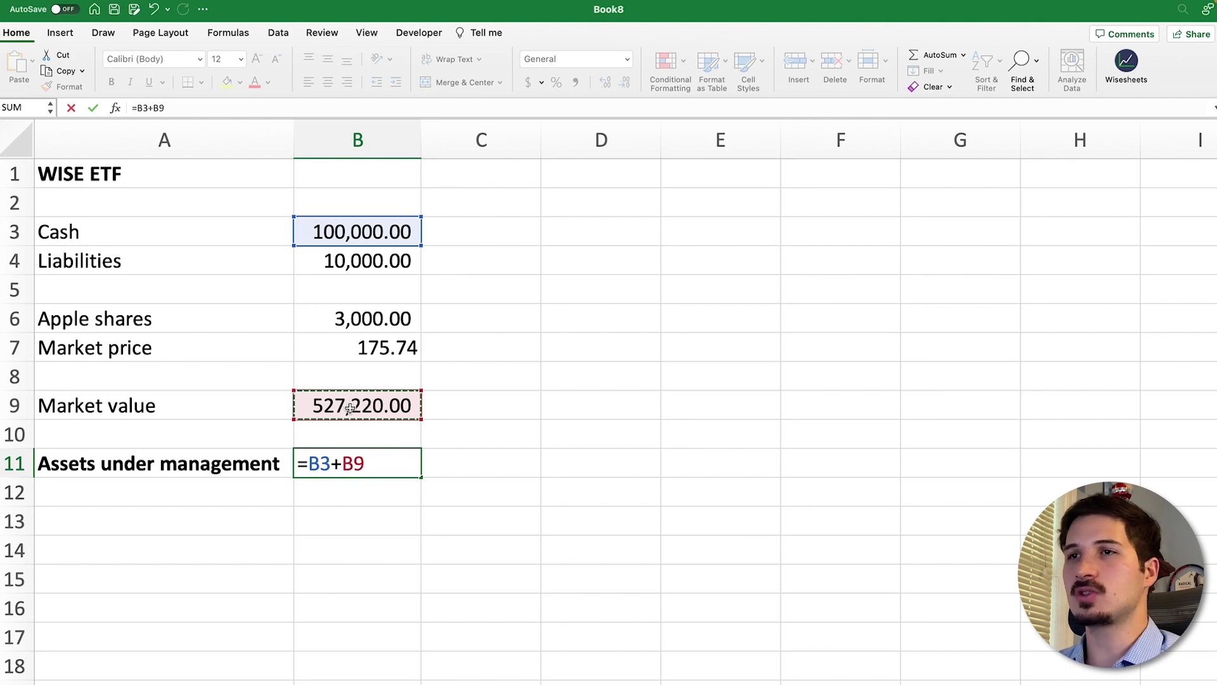
type("-")
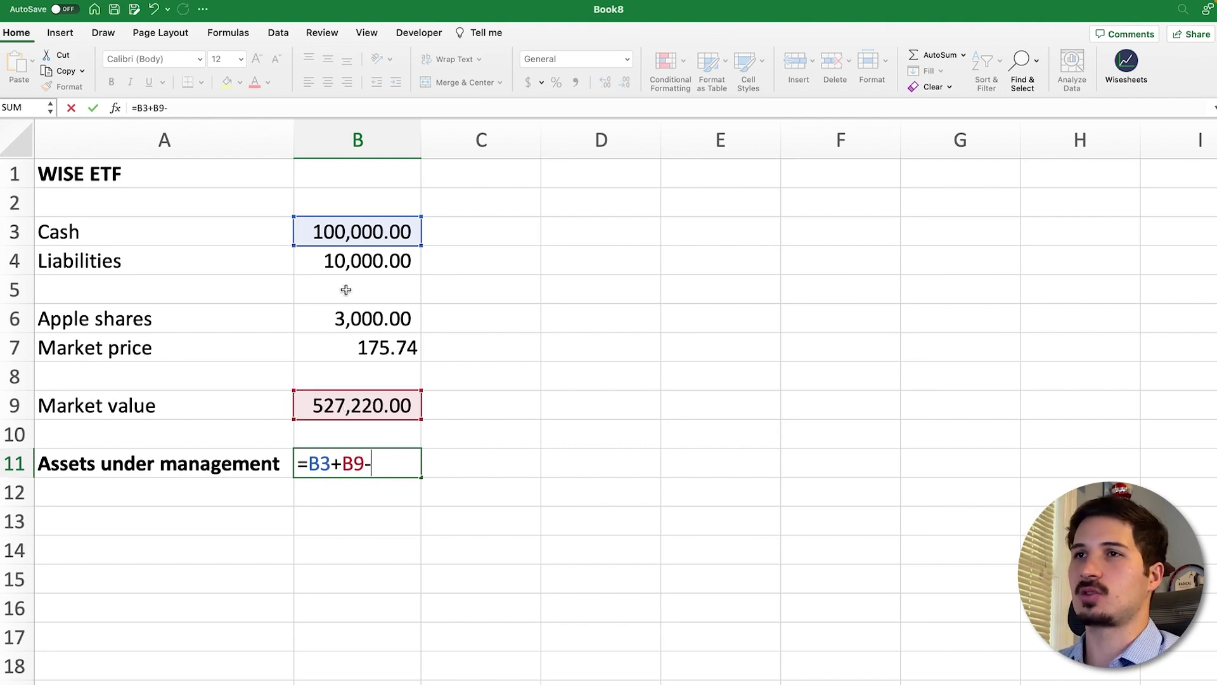
left_click(352, 265)
key("Return")
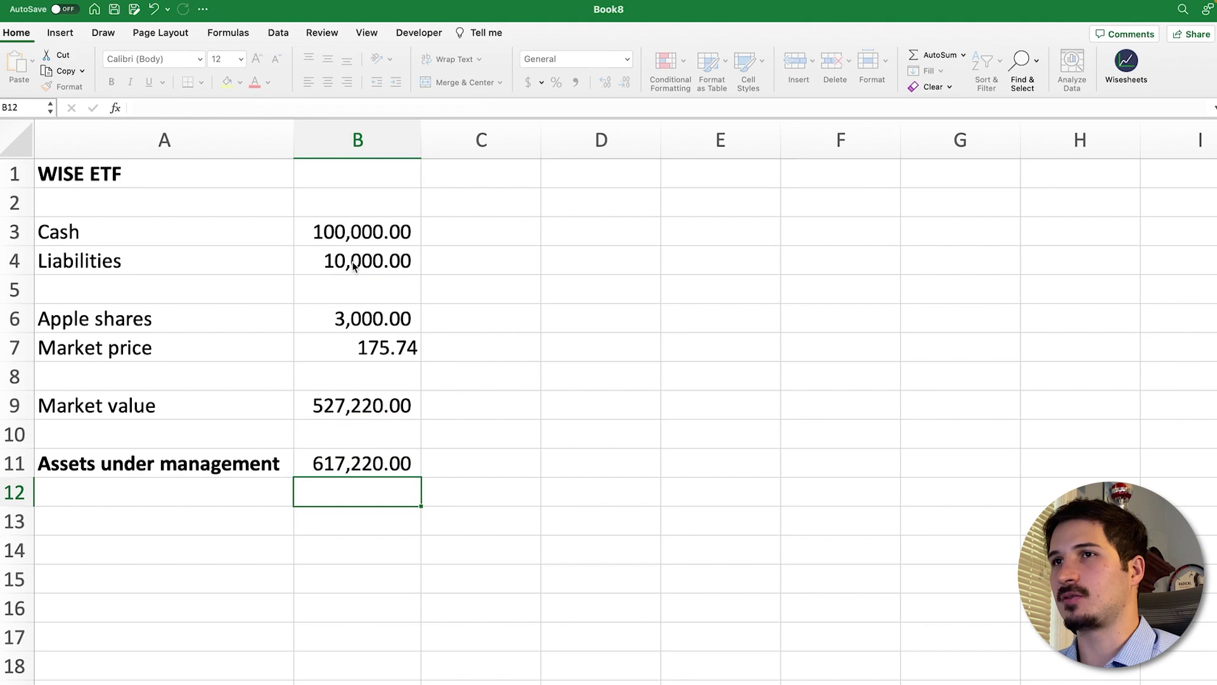
left_click(345, 463)
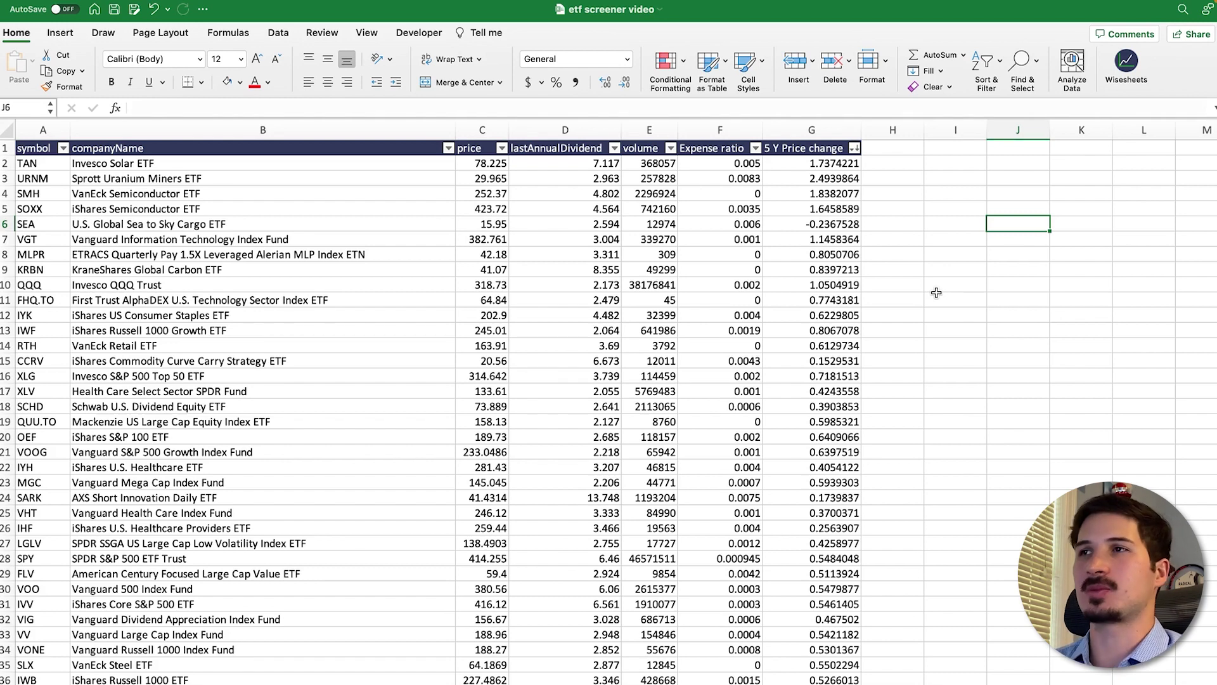
left_click(25, 163)
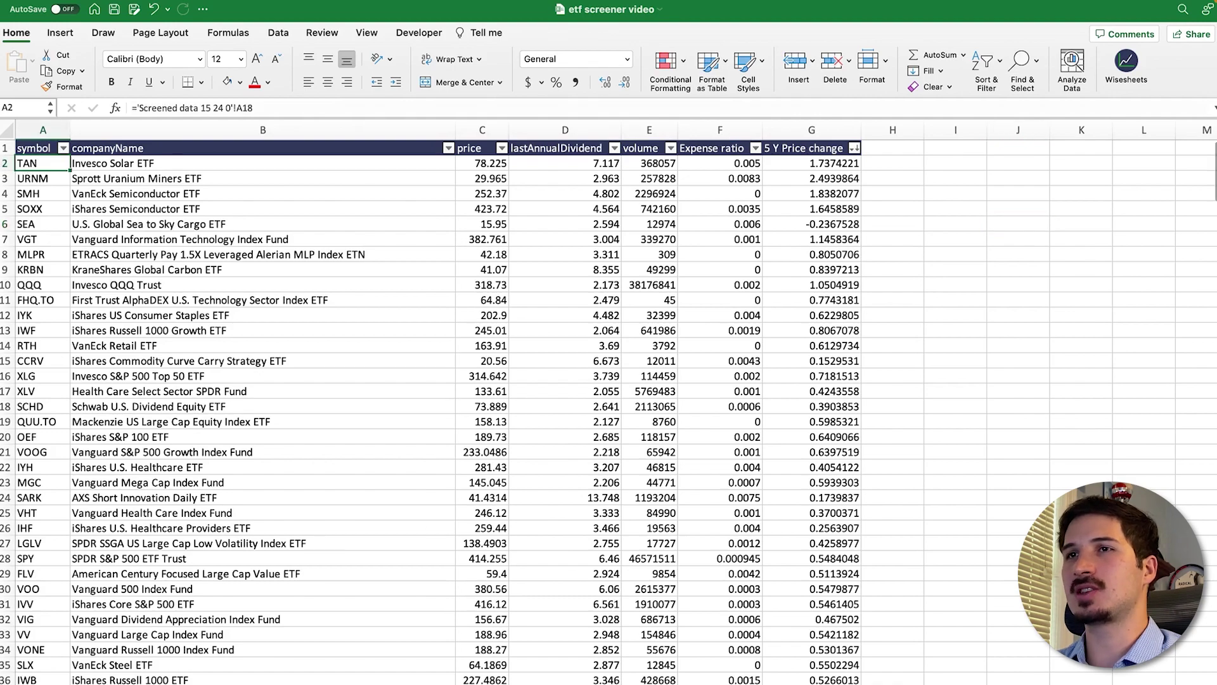
scroll(138, 461, "down", 10)
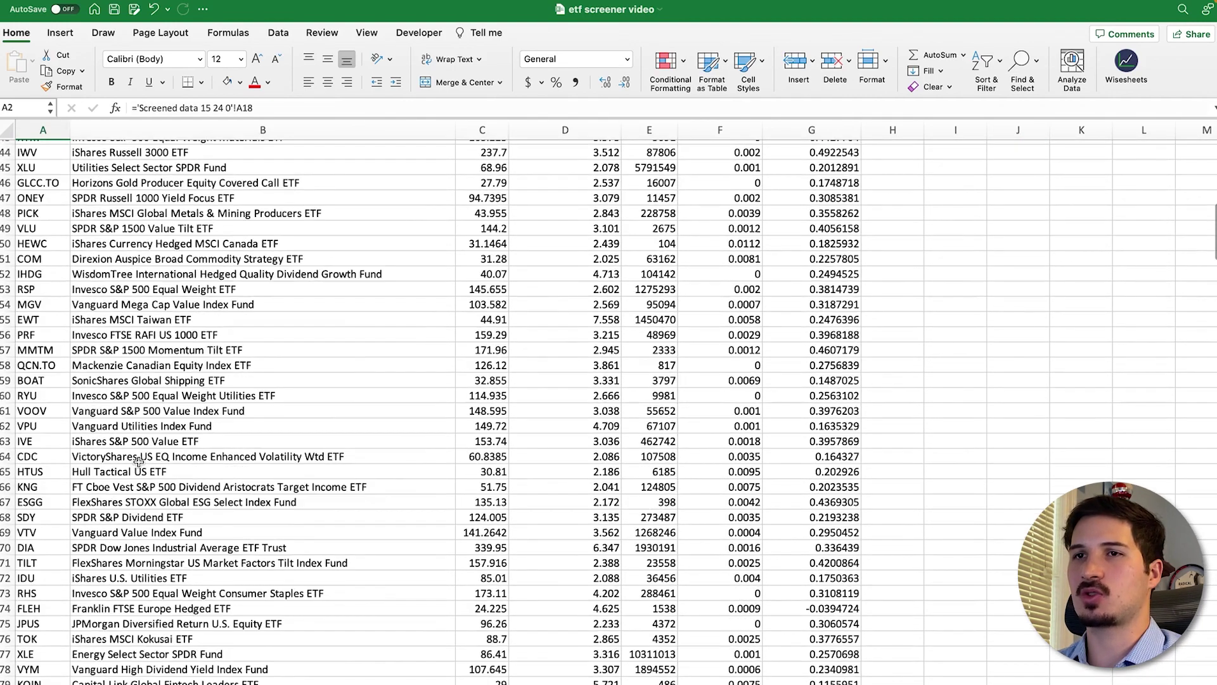
scroll(138, 461, "down", 10)
scroll(138, 461, "up", 20)
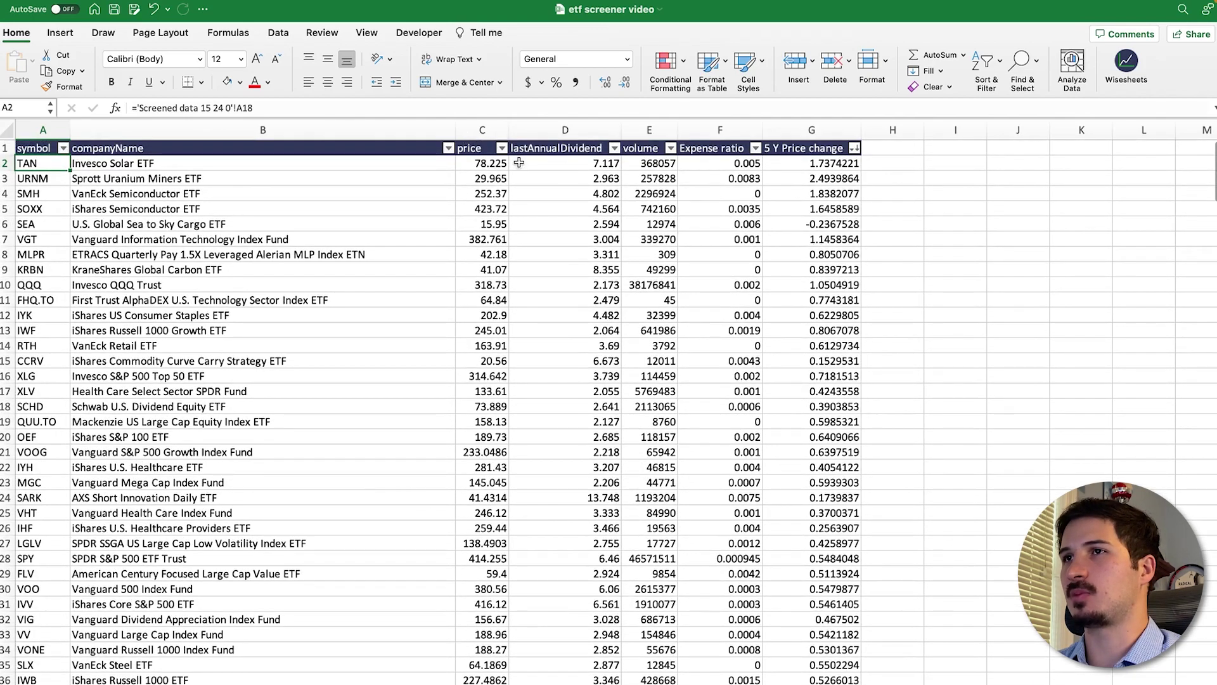
left_click(575, 148)
left_click(634, 151)
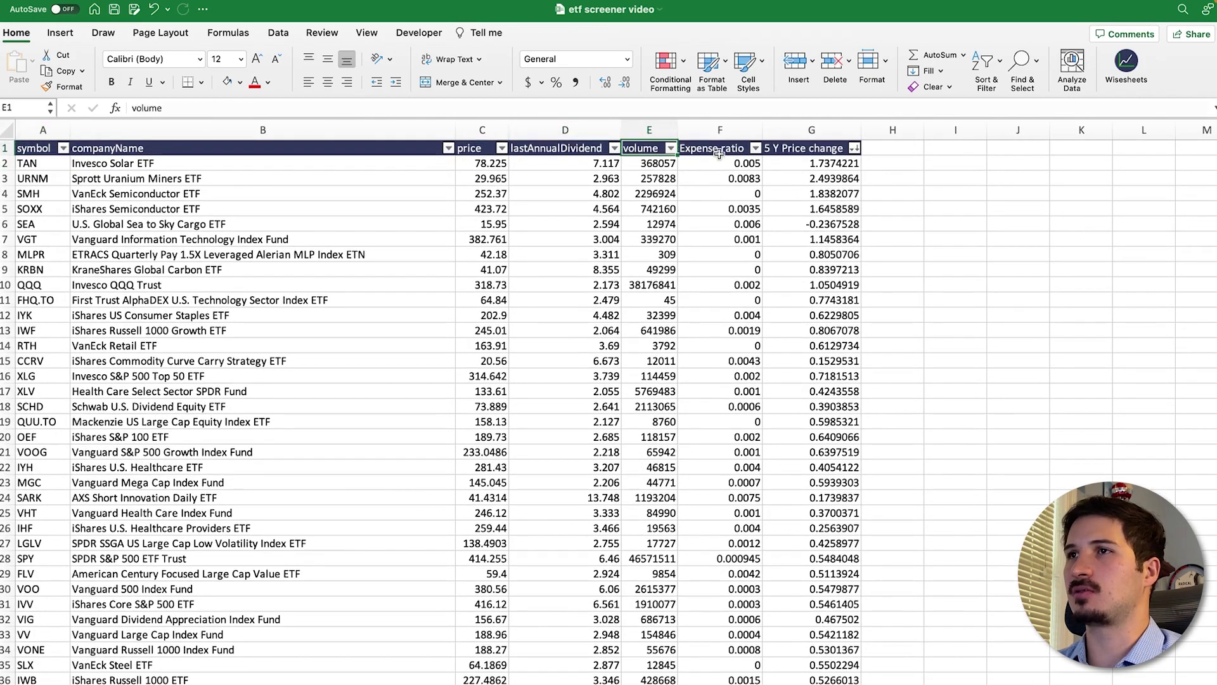
left_click(719, 153)
left_click(794, 151)
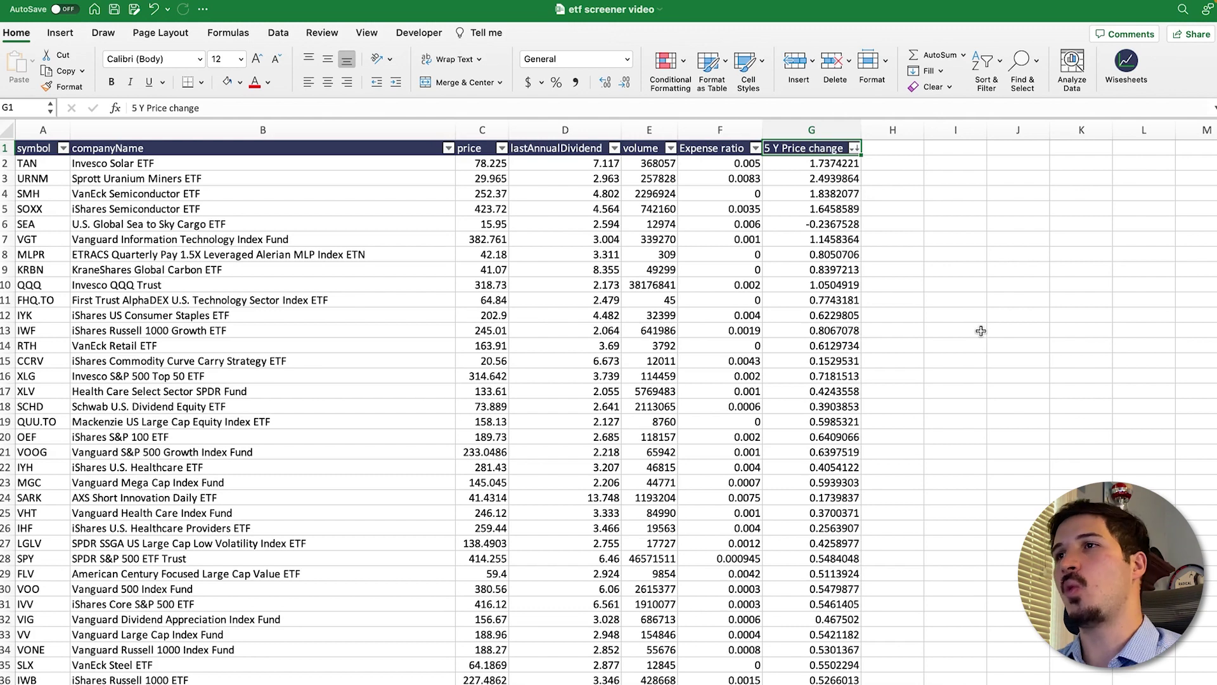
left_click(900, 149)
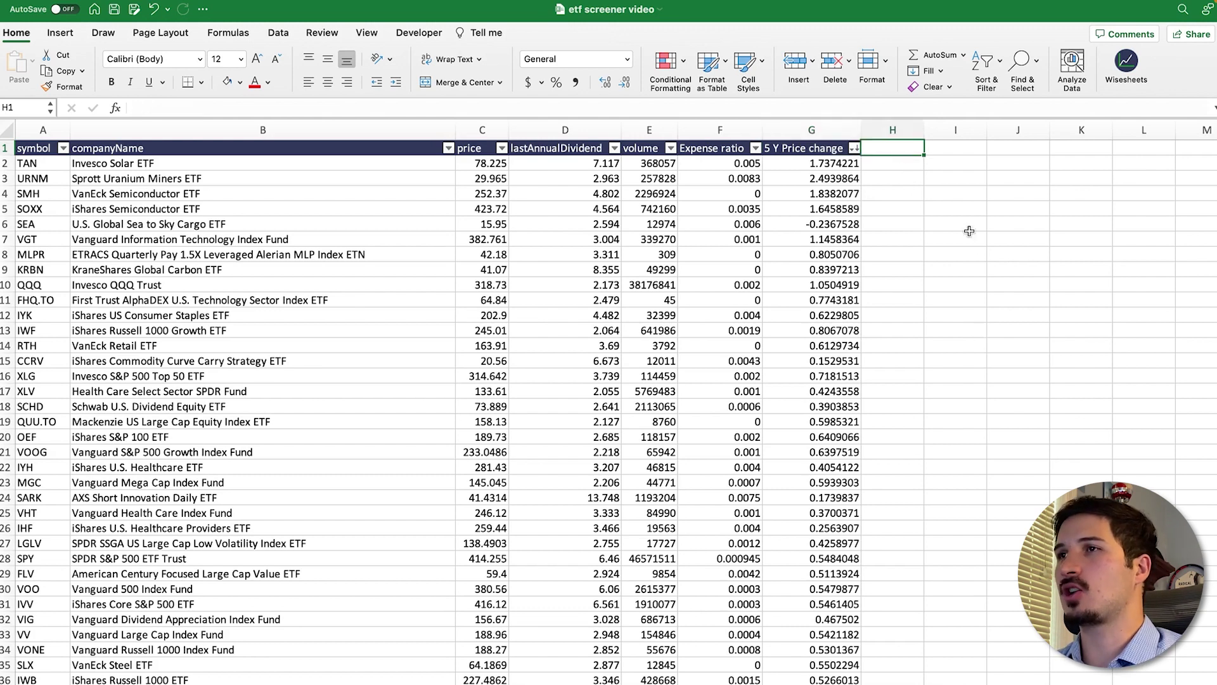
- Add the header 'AUM' in H1 and start a WISEFUNDS formula in H2
type("AUM")
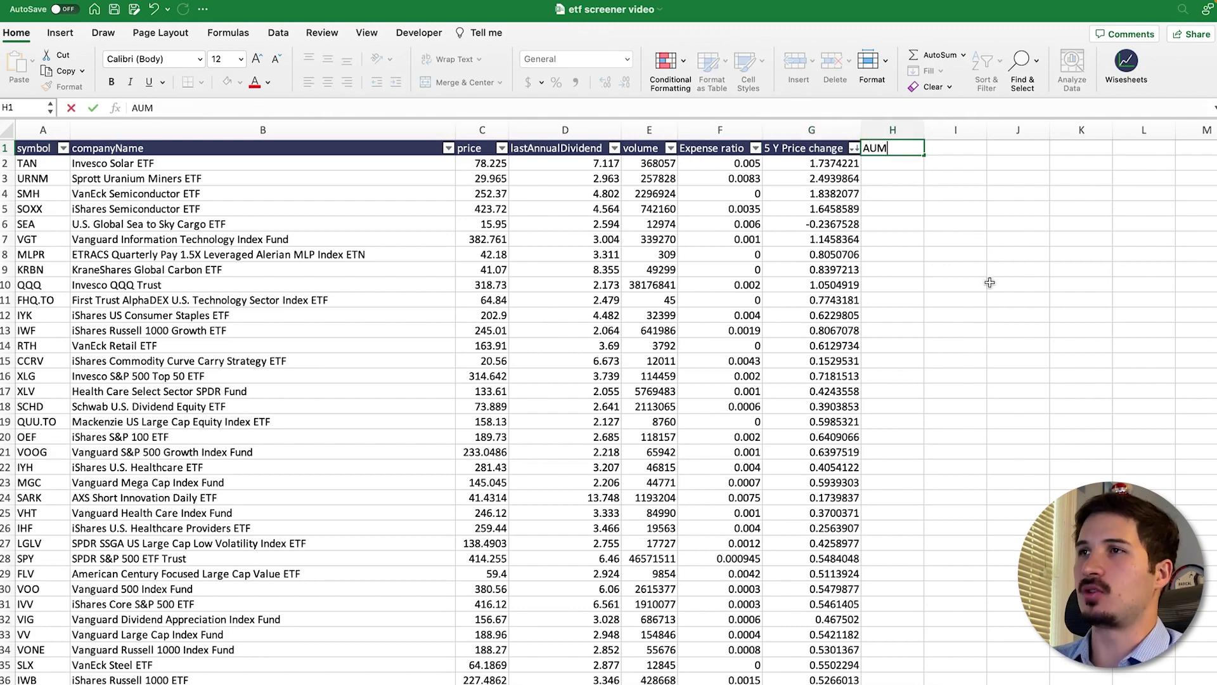
key("Return")
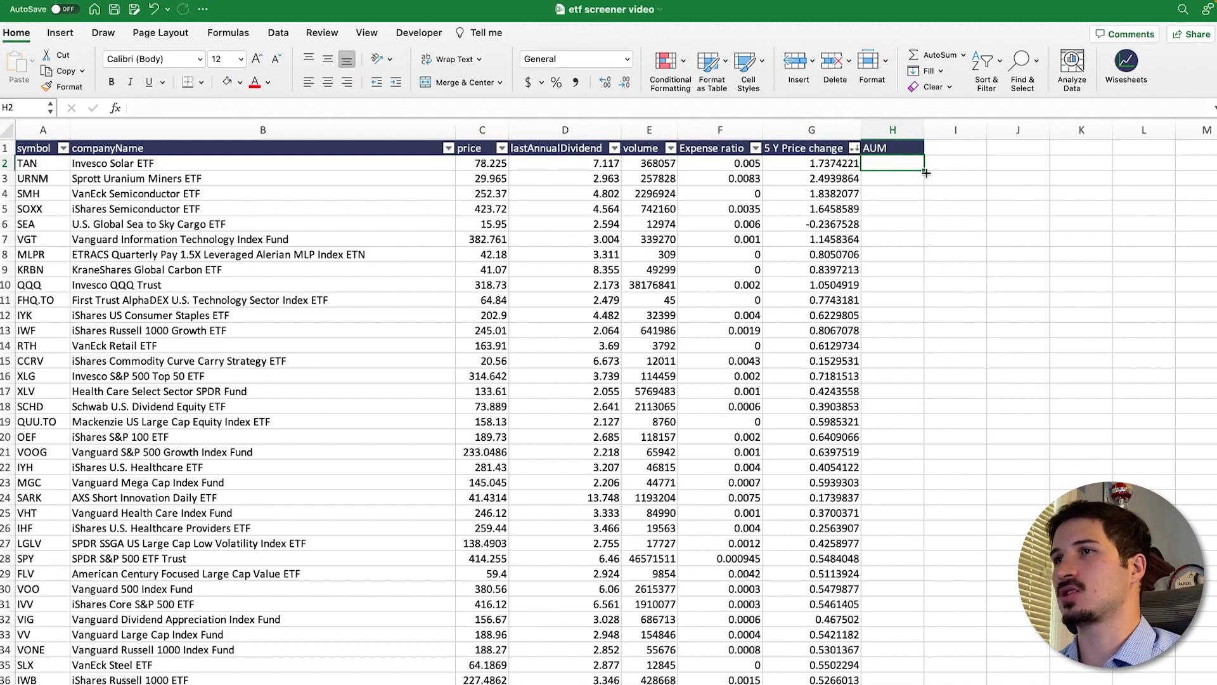
type("=wise")
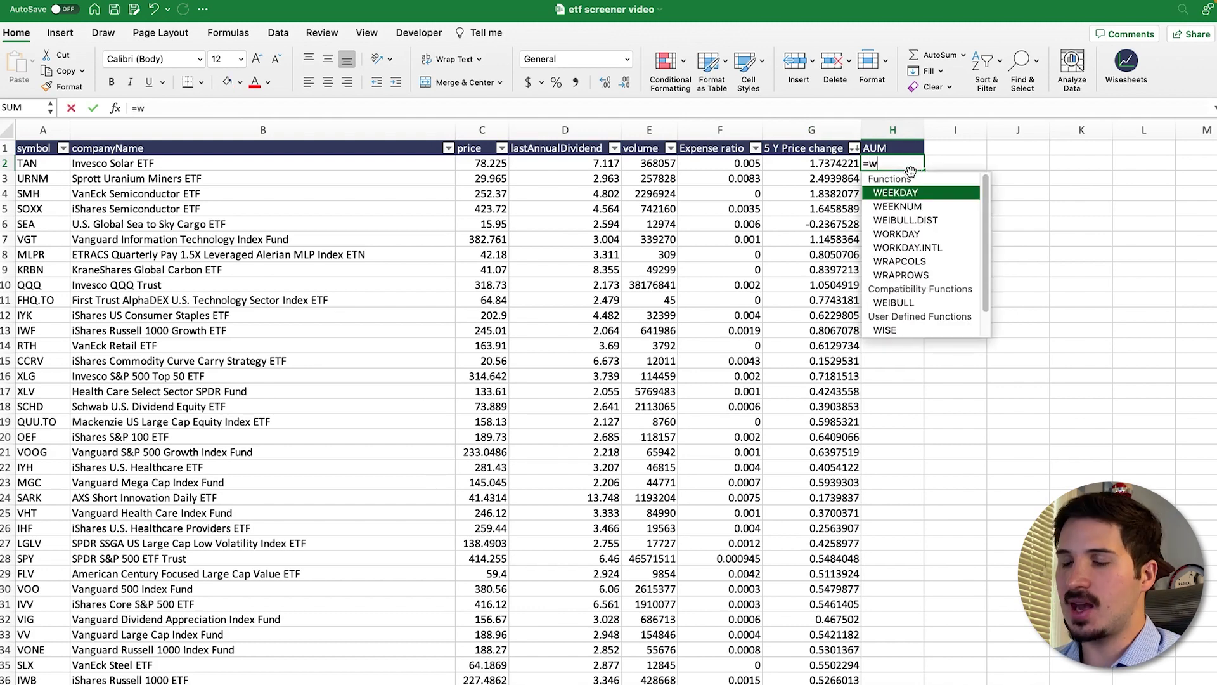
key("Down")
key("Down")
key("Up")
key("Tab")
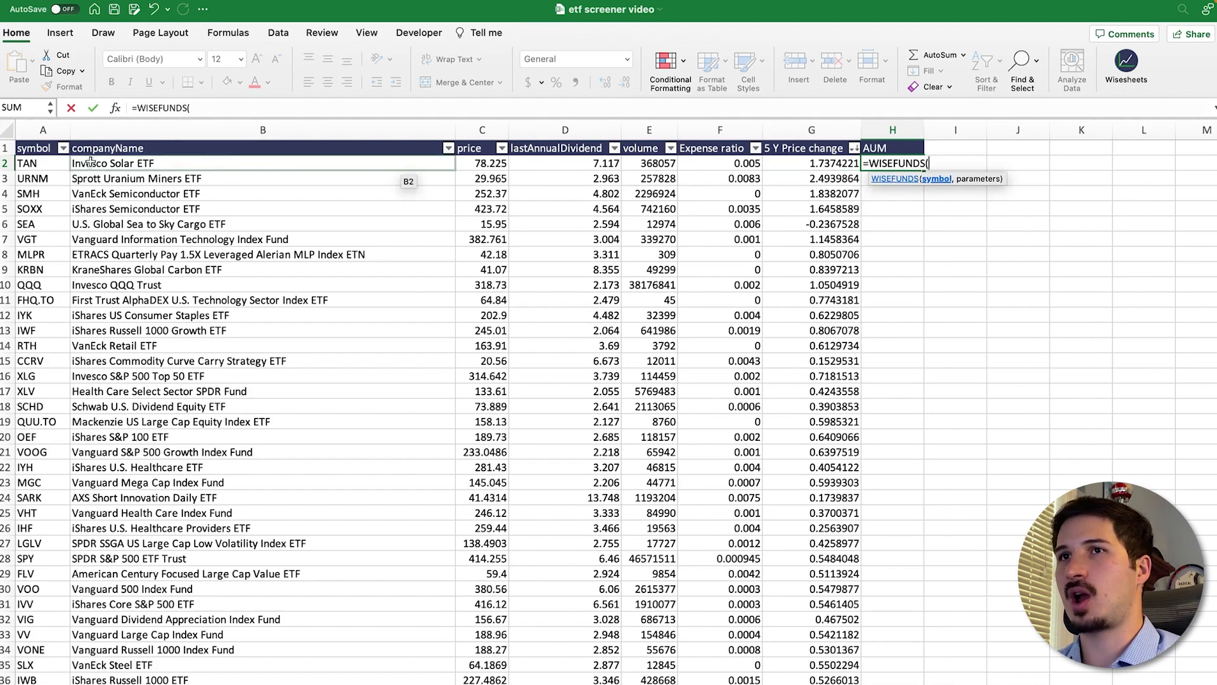
- Complete H2 as =WISEFUNDS(A2,$H$1), with the H1 reference made absolute
left_click(36, 164)
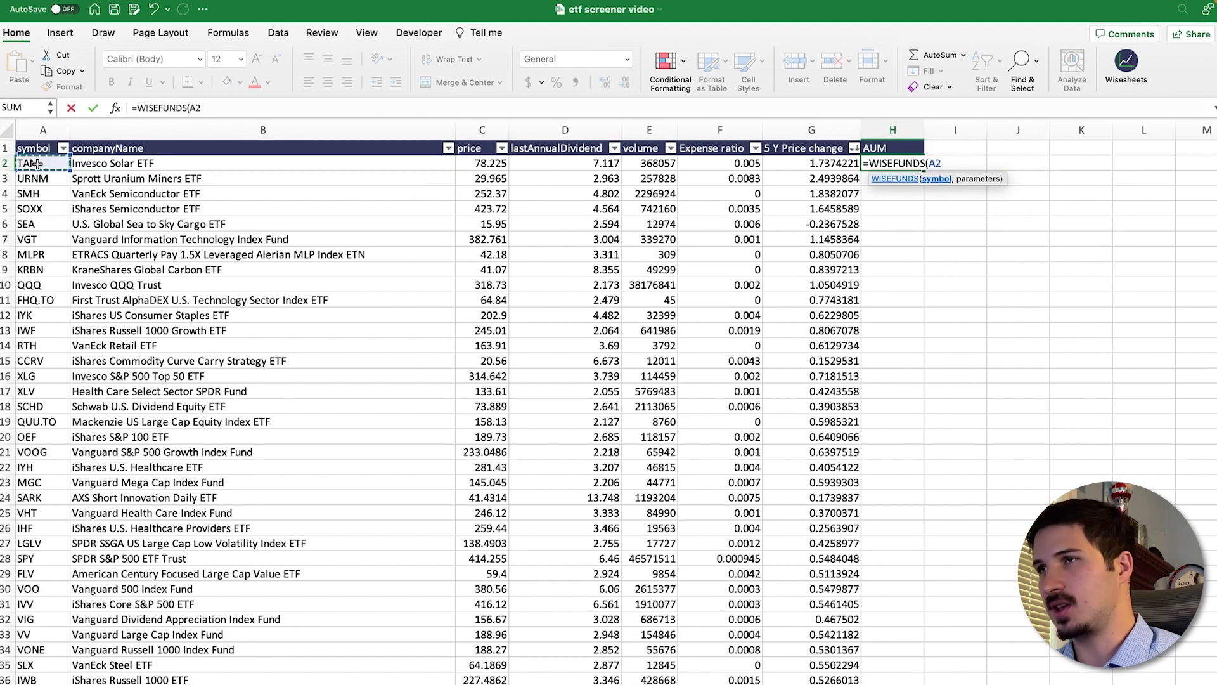
type(",")
left_click(913, 149)
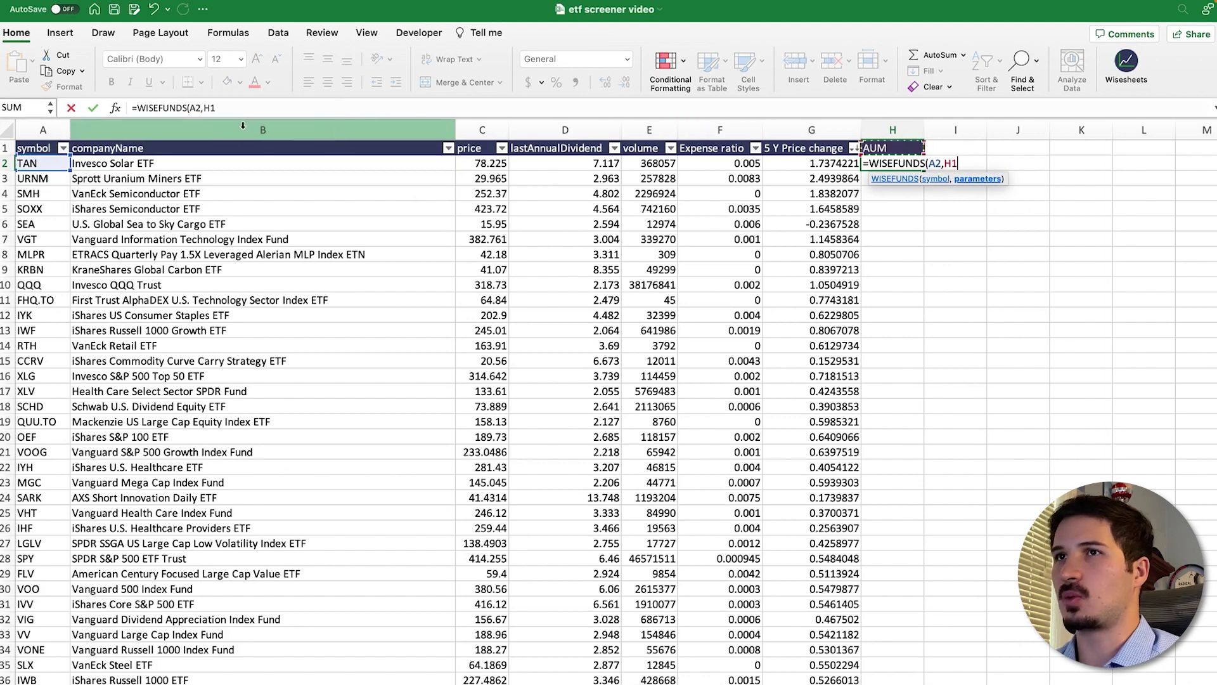
left_click(212, 108)
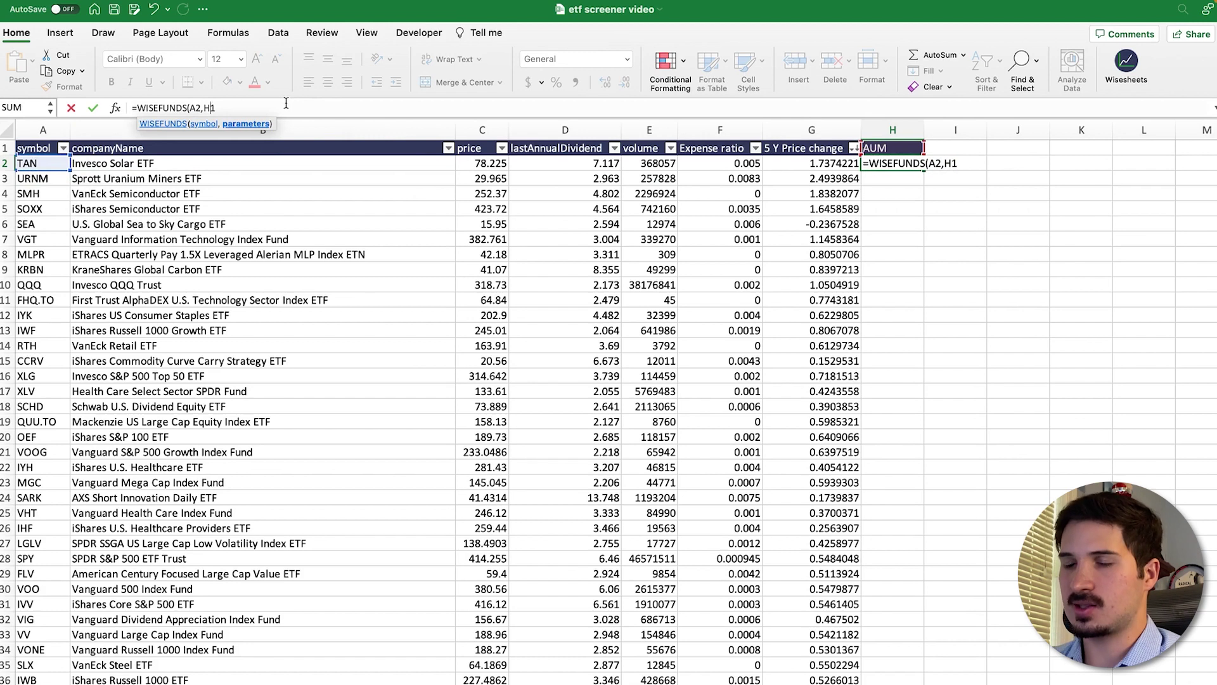
key("F4")
type(")")
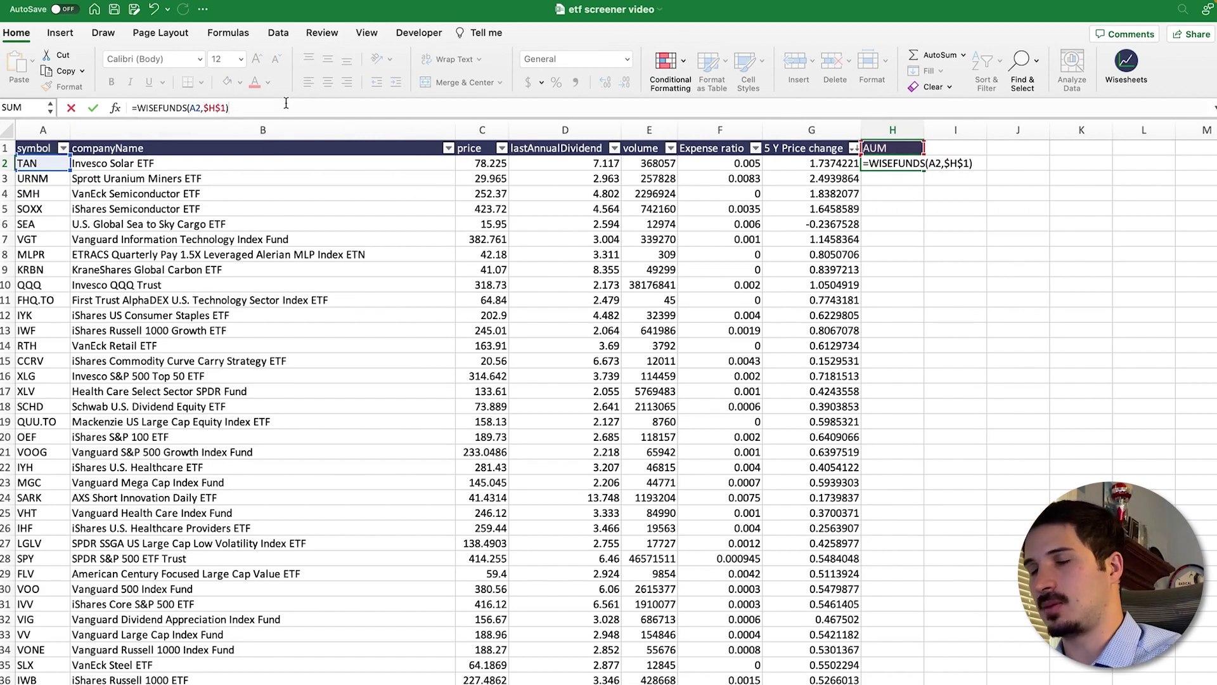
key("Return")
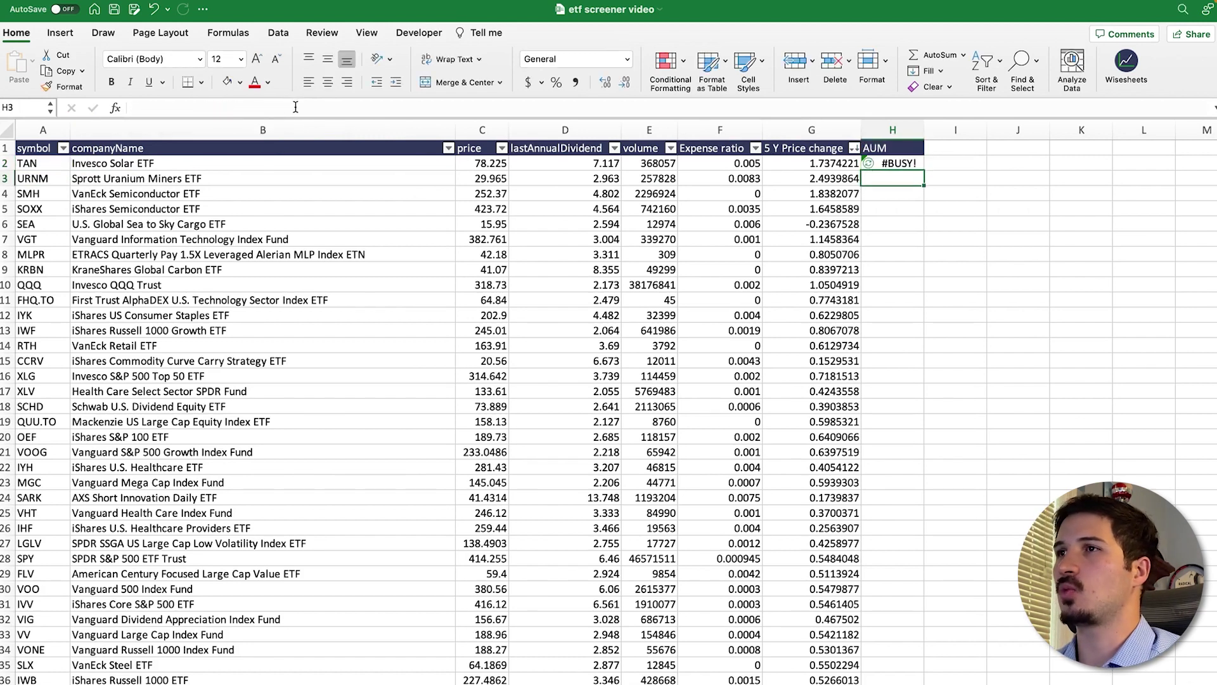
- Copy =WISEFUNDS(A2,$H$1) down column H, apply Comma Style, and review the AUM values
left_click(893, 164)
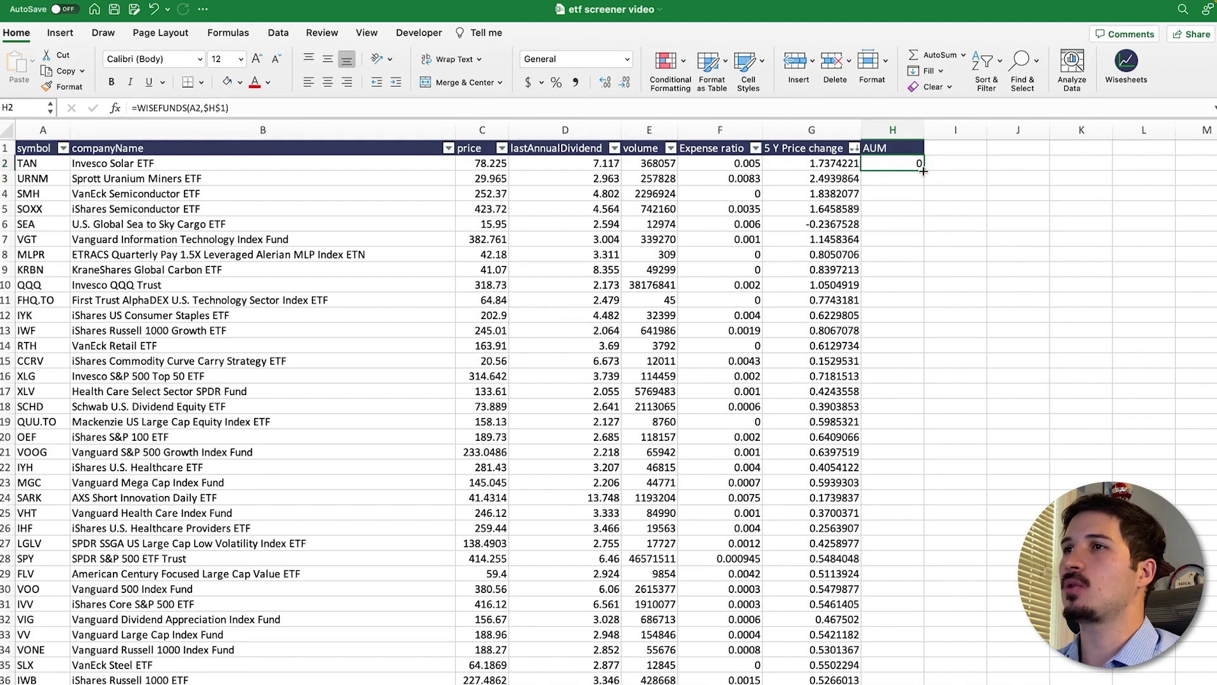
double_click(925, 170)
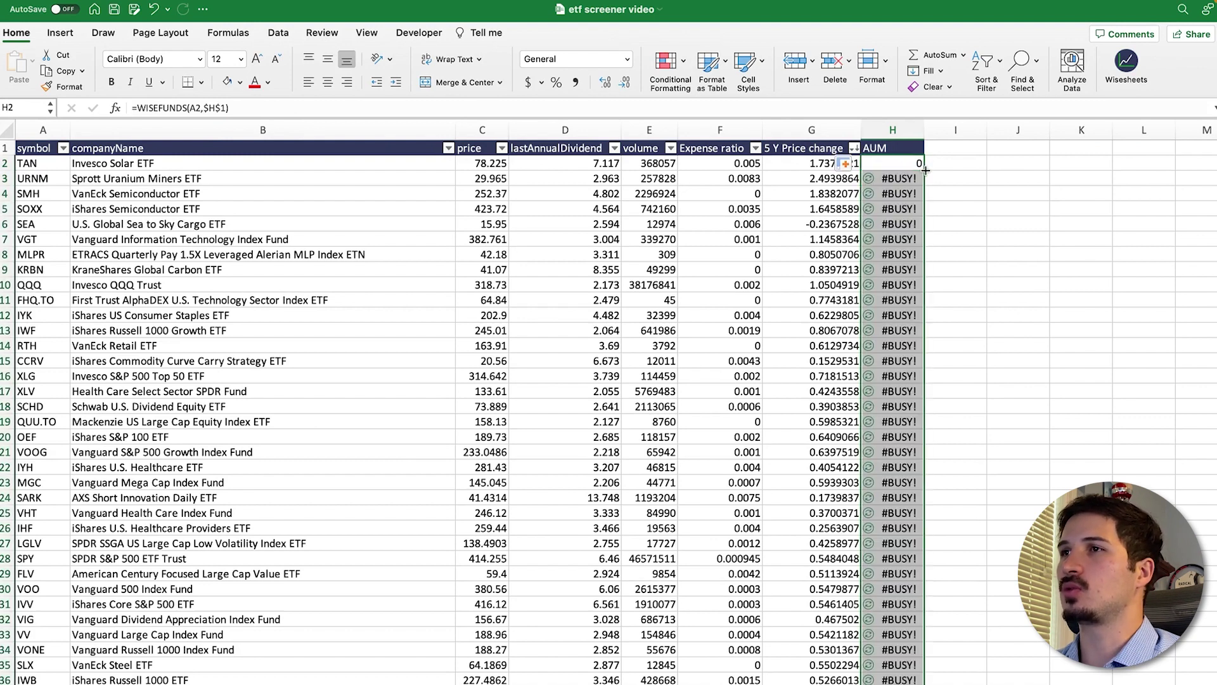
left_click(576, 82)
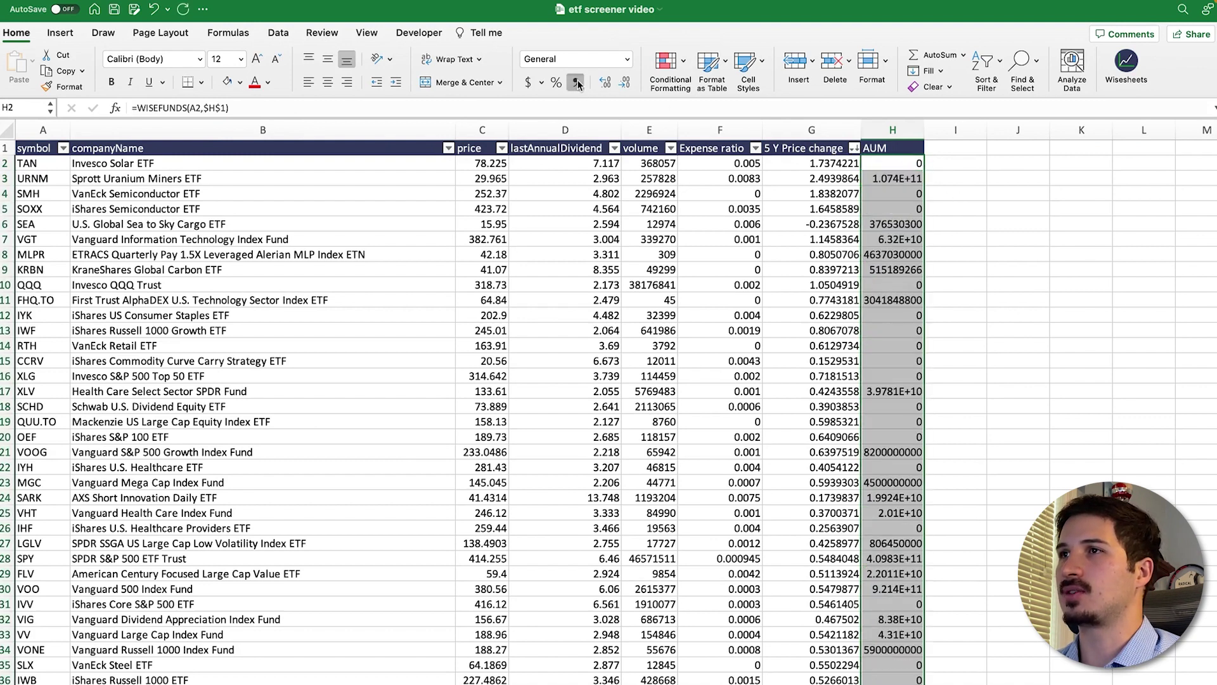
left_click(1078, 239)
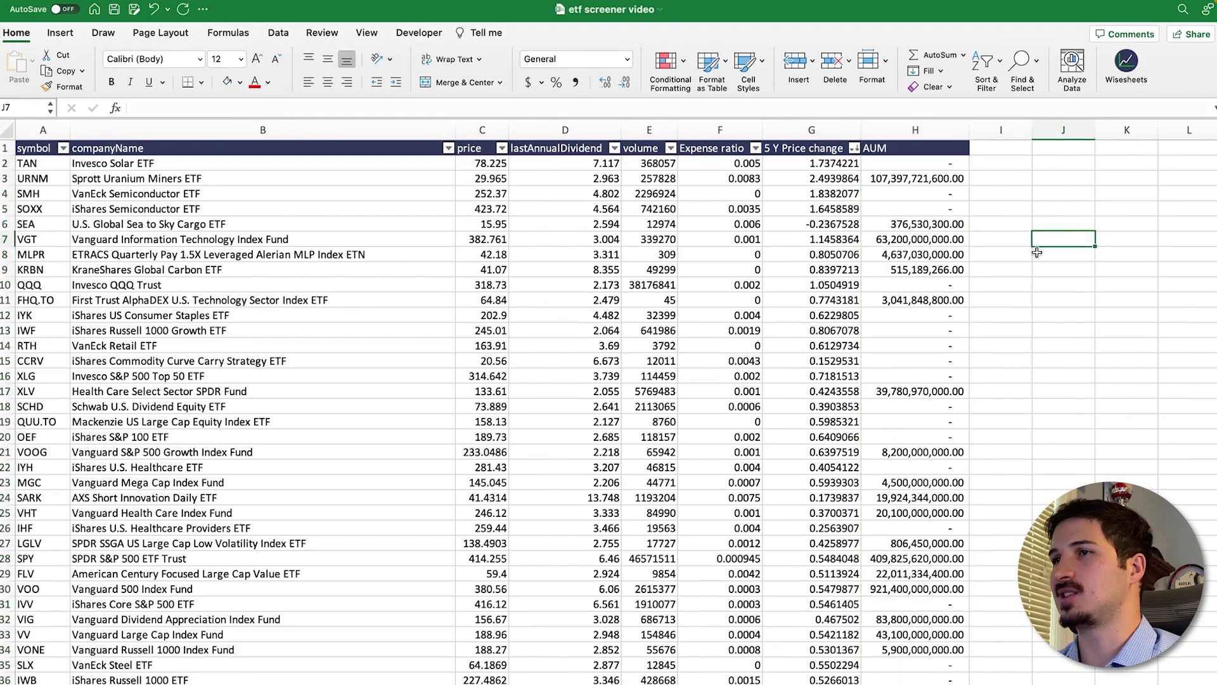
scroll(971, 286, "down", 5)
scroll(927, 310, "down", 15)
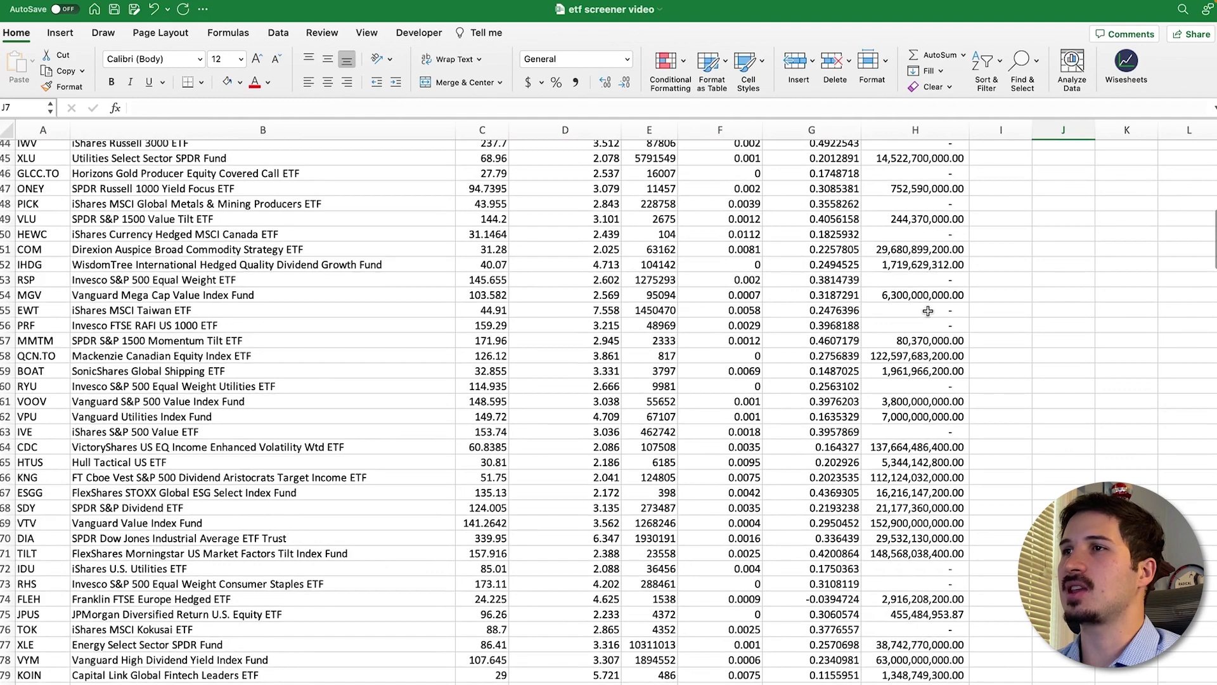
scroll(927, 311, "down", 6)
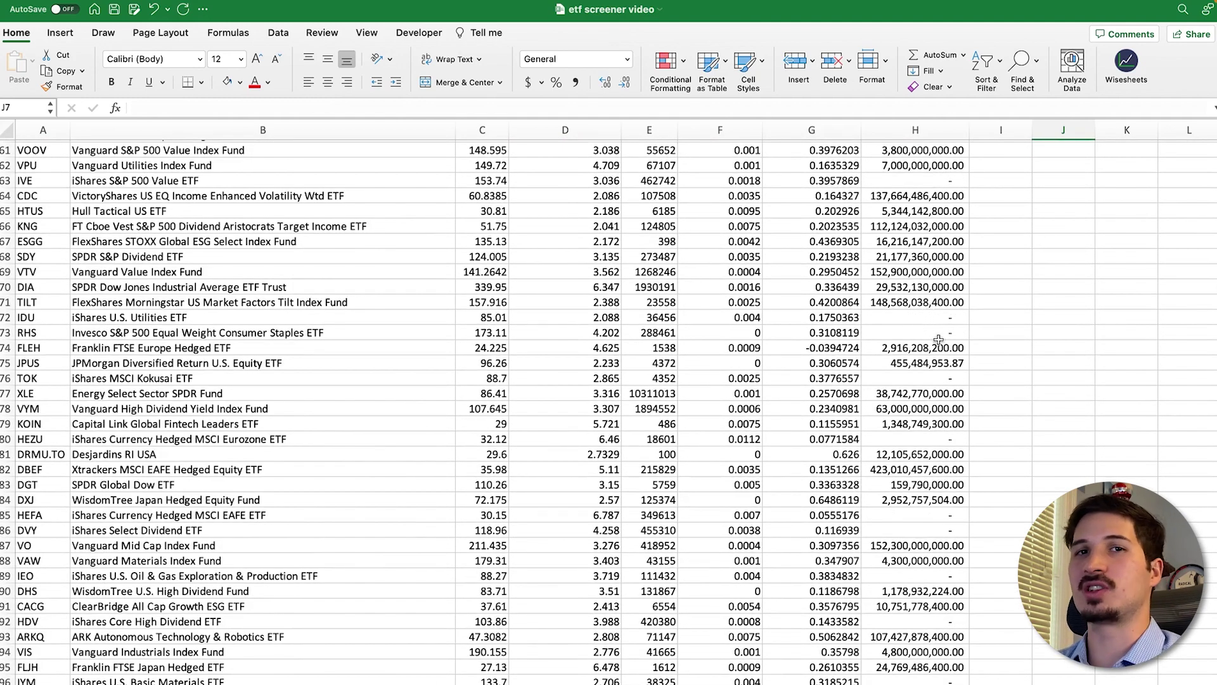
scroll(921, 409, "down", 13)
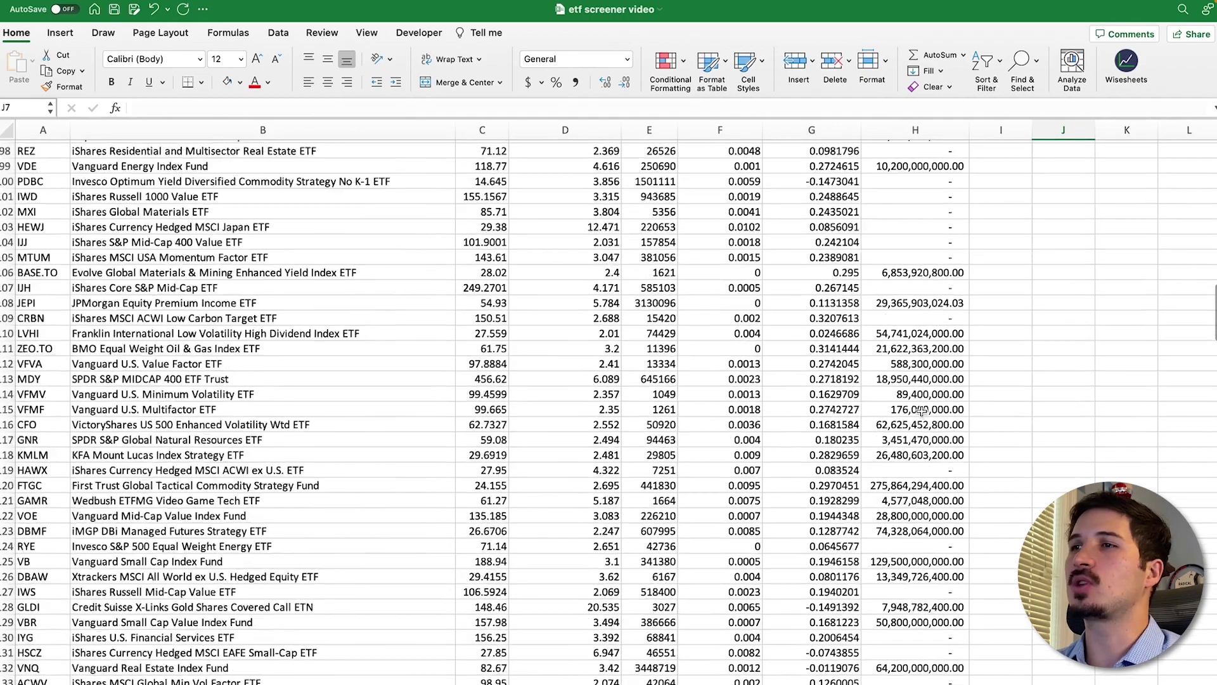
scroll(921, 409, "down", 20)
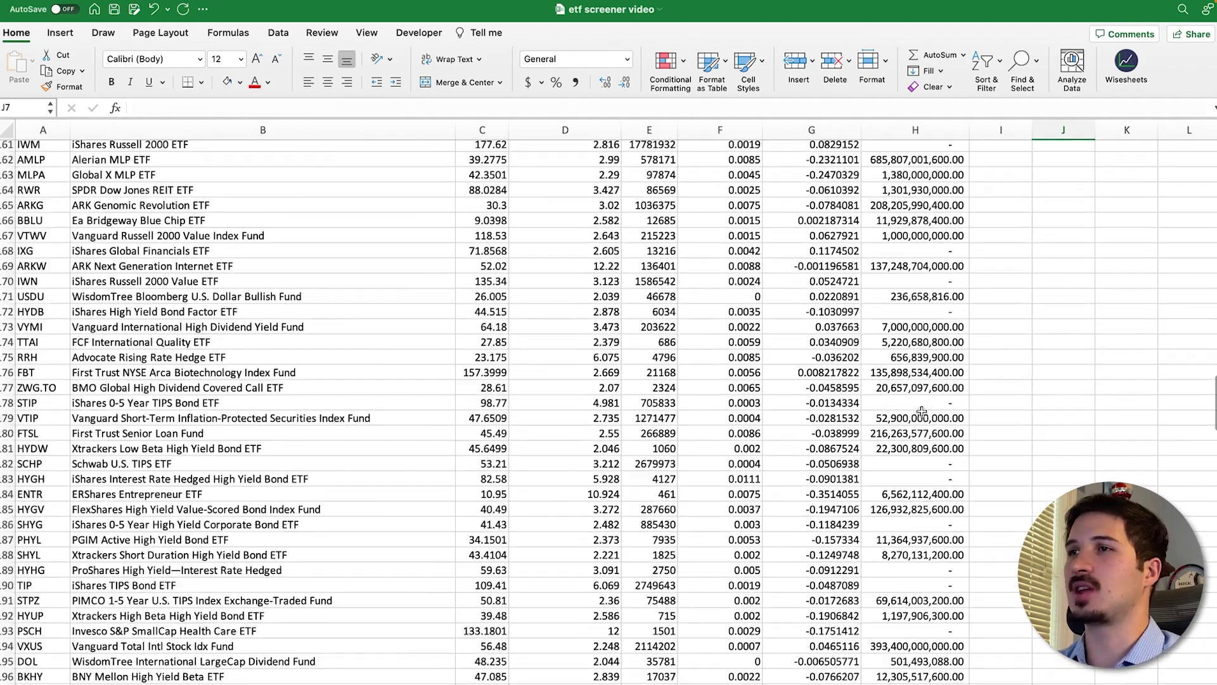
scroll(921, 411, "down", 4)
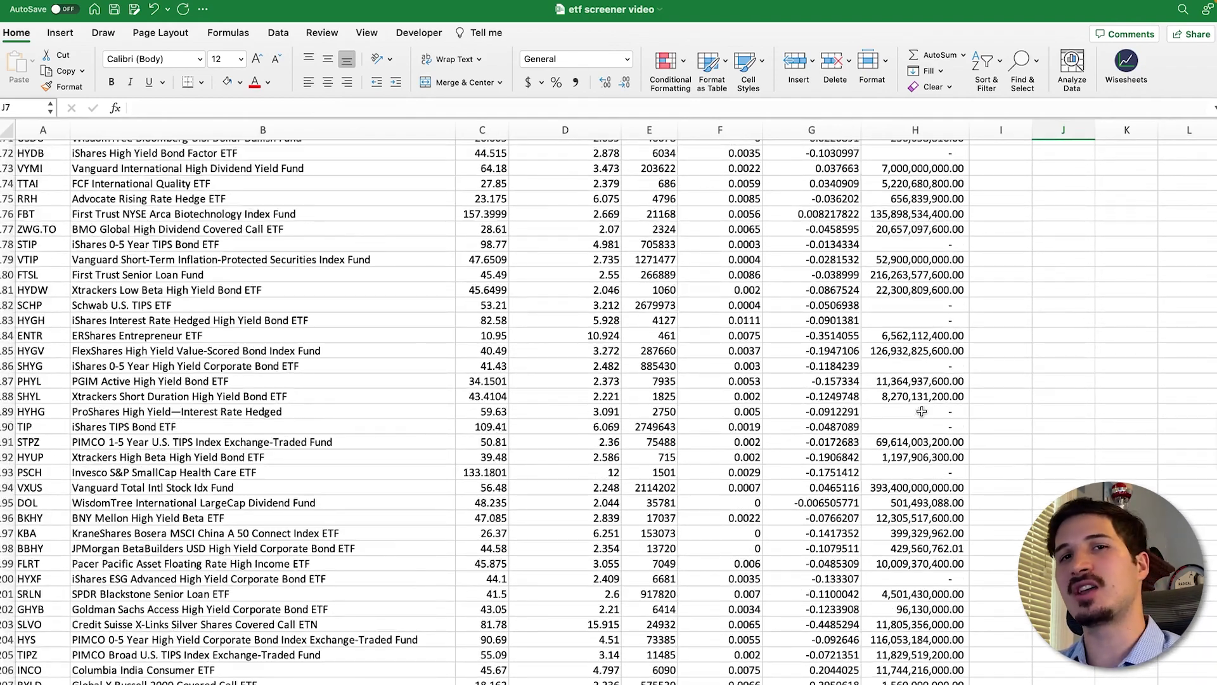
scroll(921, 411, "up", 20)
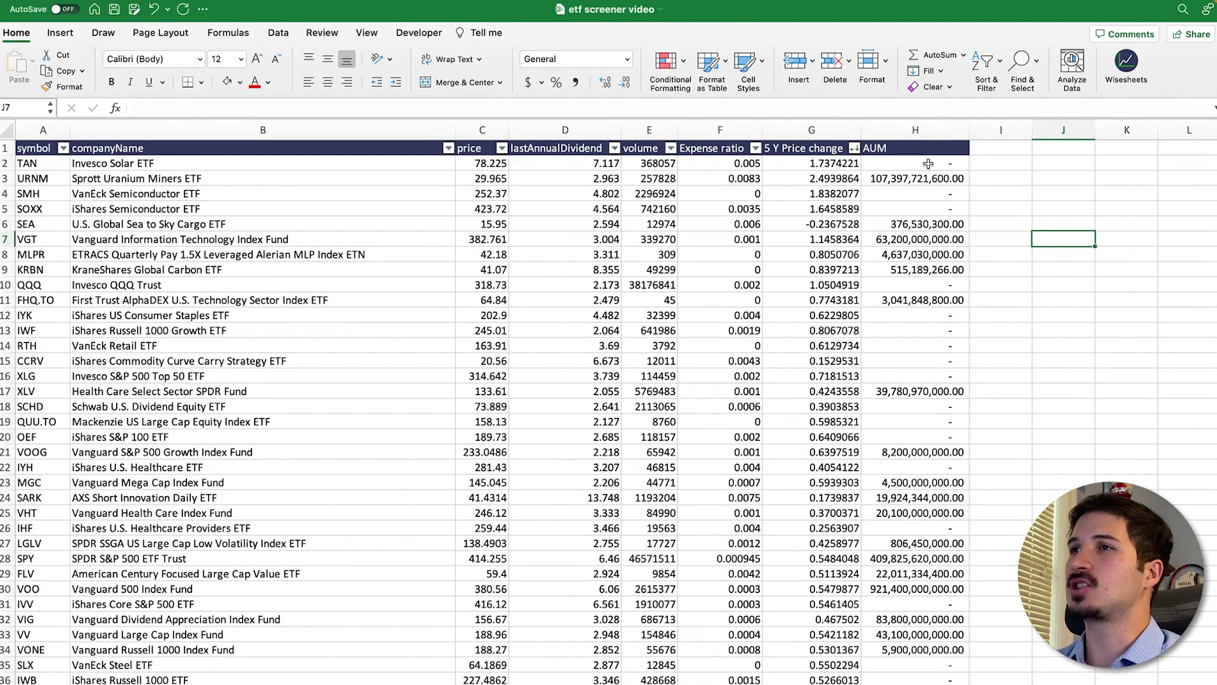
left_click_drag(928, 164, 929, 467)
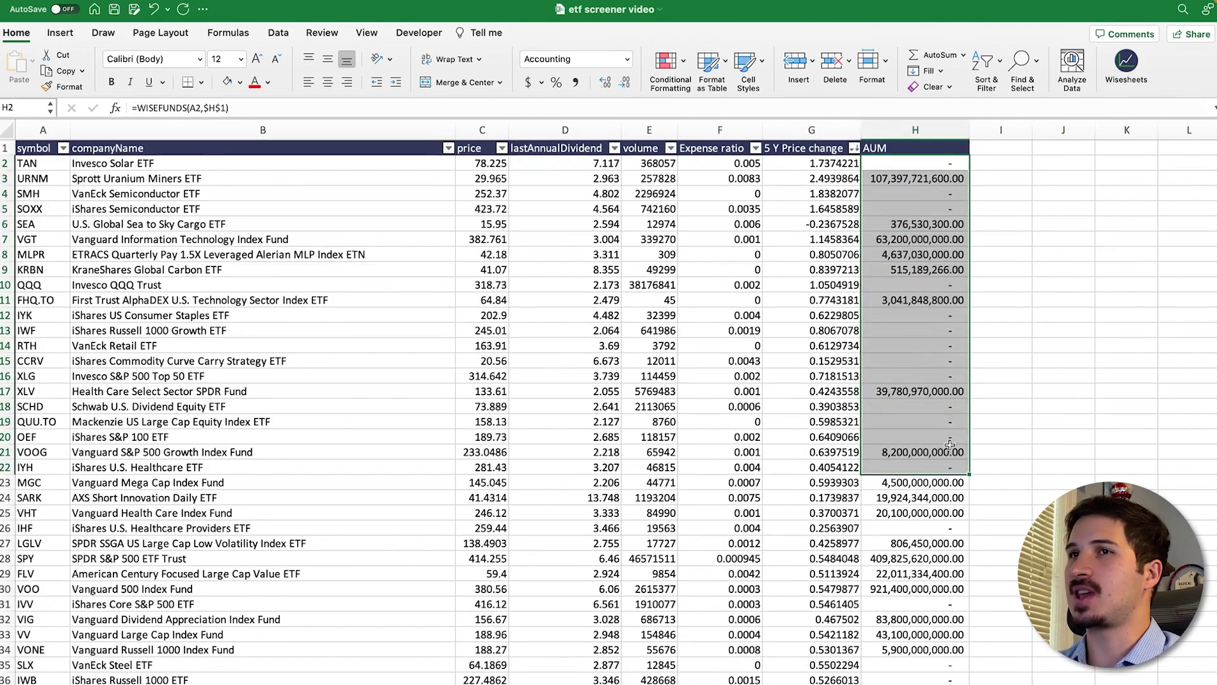
scroll(1023, 297, "down", 3)
scroll(1024, 298, "down", 10)
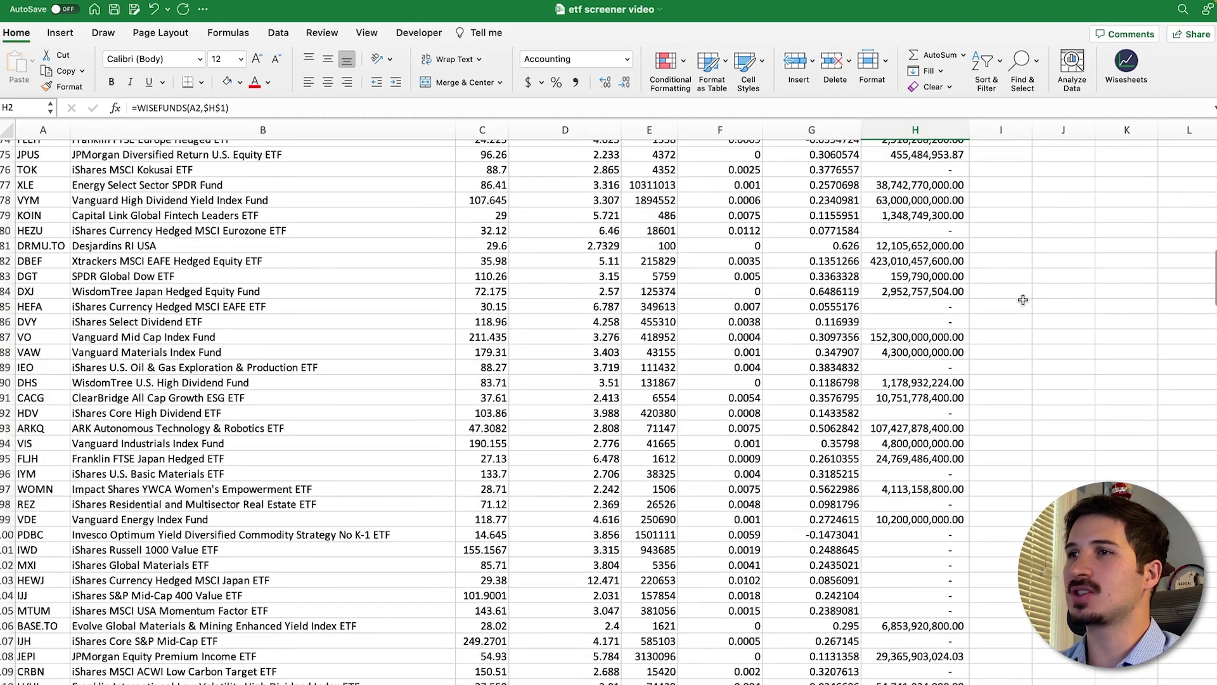
scroll(1004, 309, "up", 20)
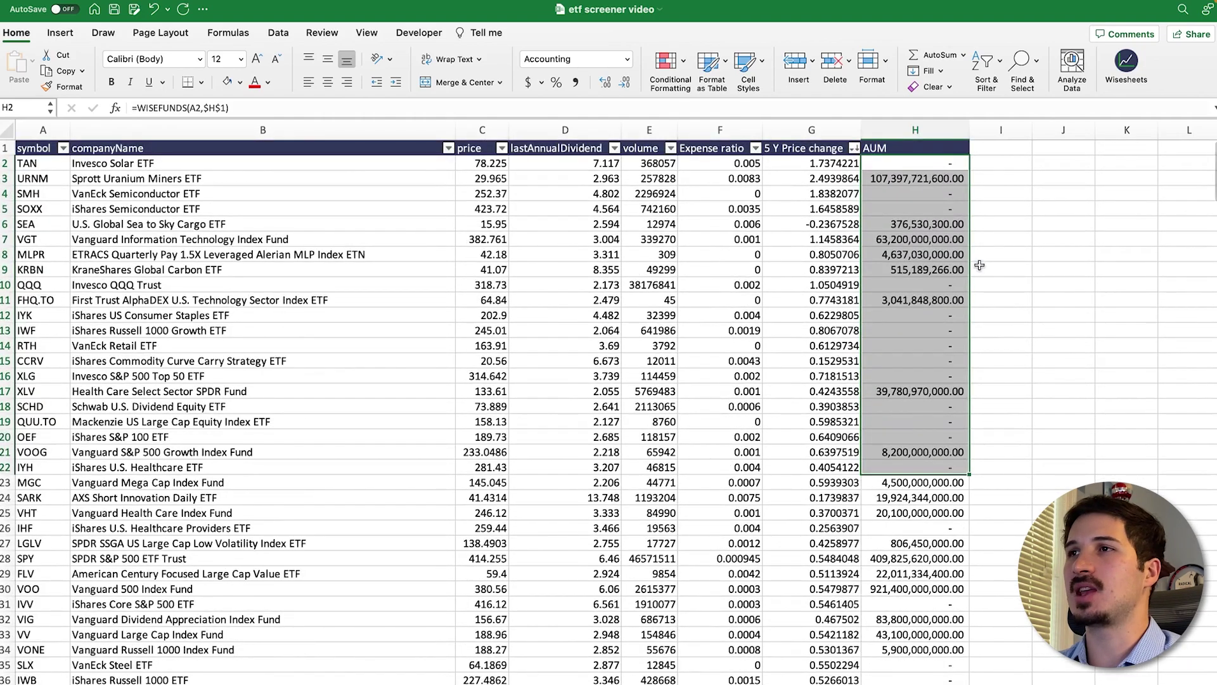
left_click(912, 180)
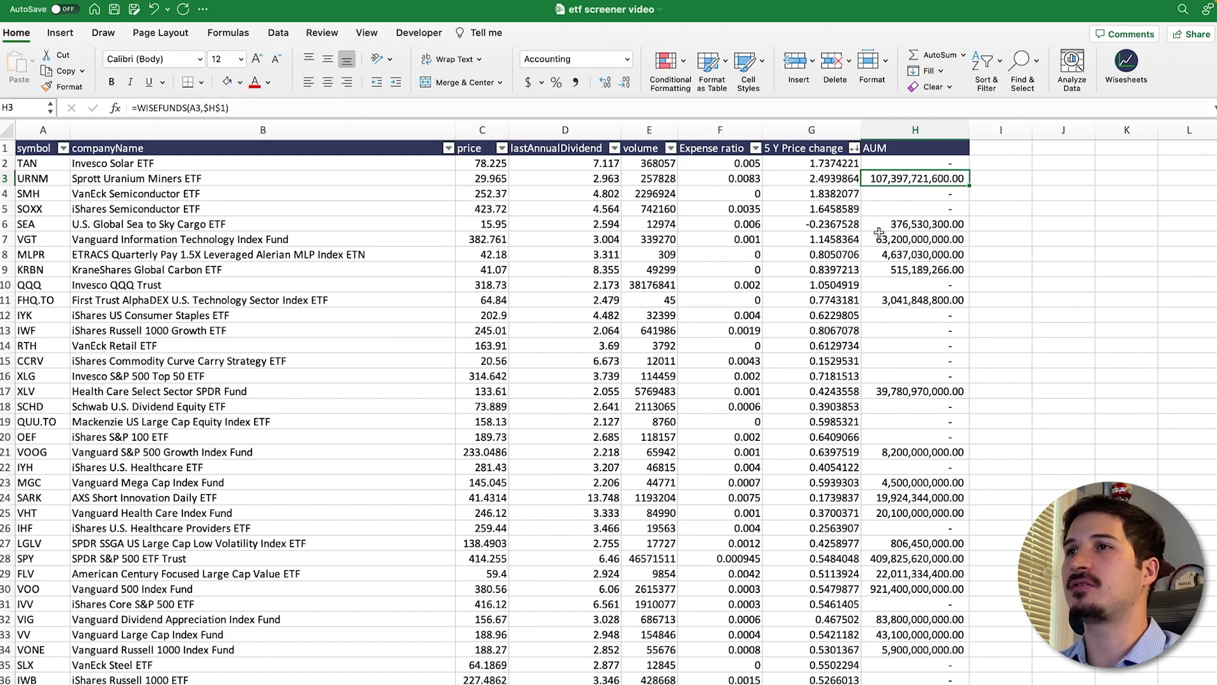
left_click(751, 165)
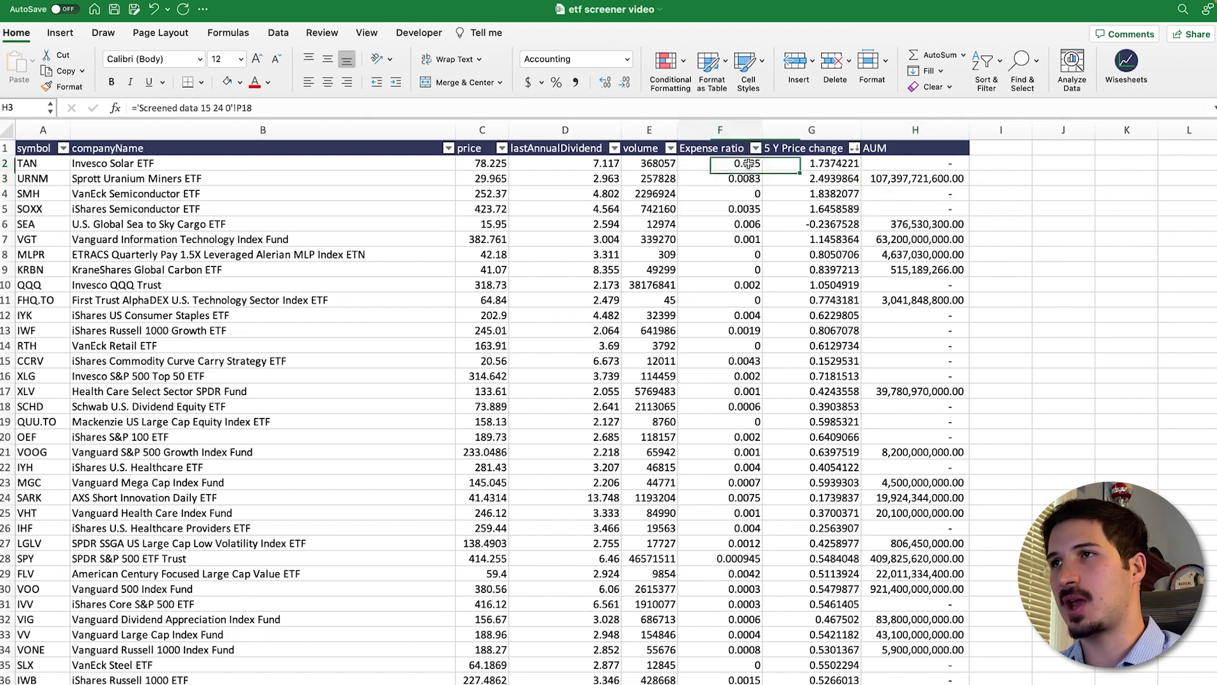
key("Down")
key("Down")
key("Down")
key("Down")
left_click(734, 180)
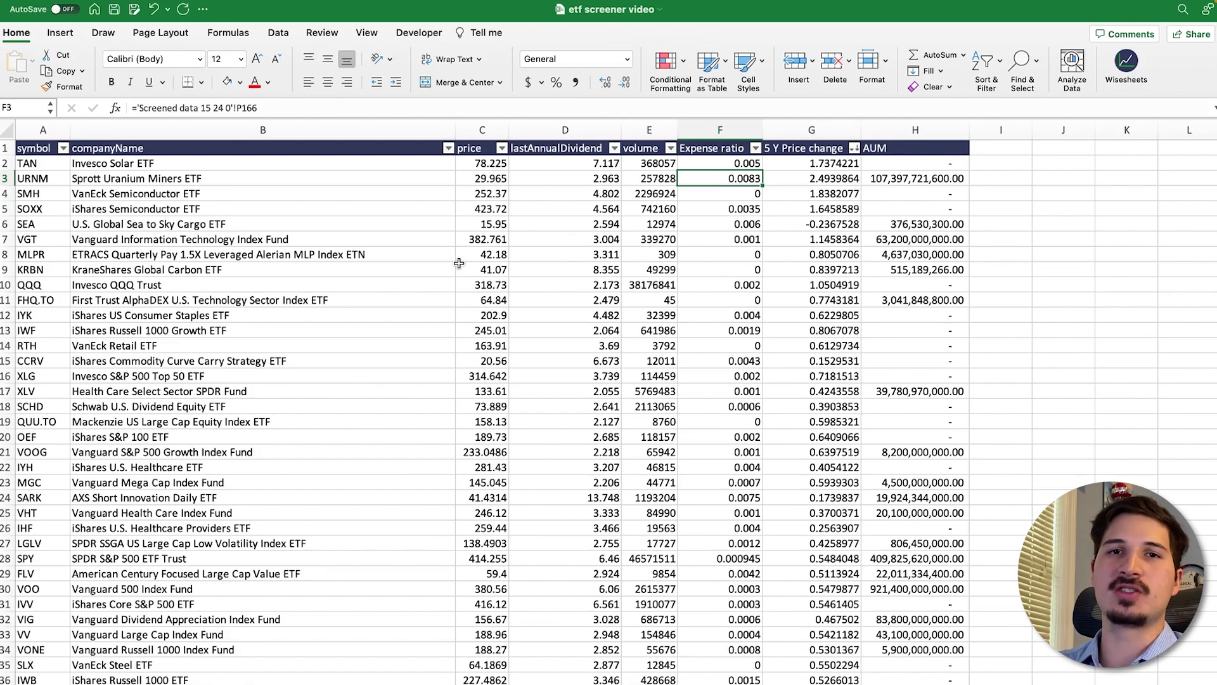
scroll(458, 263, "down", 19)
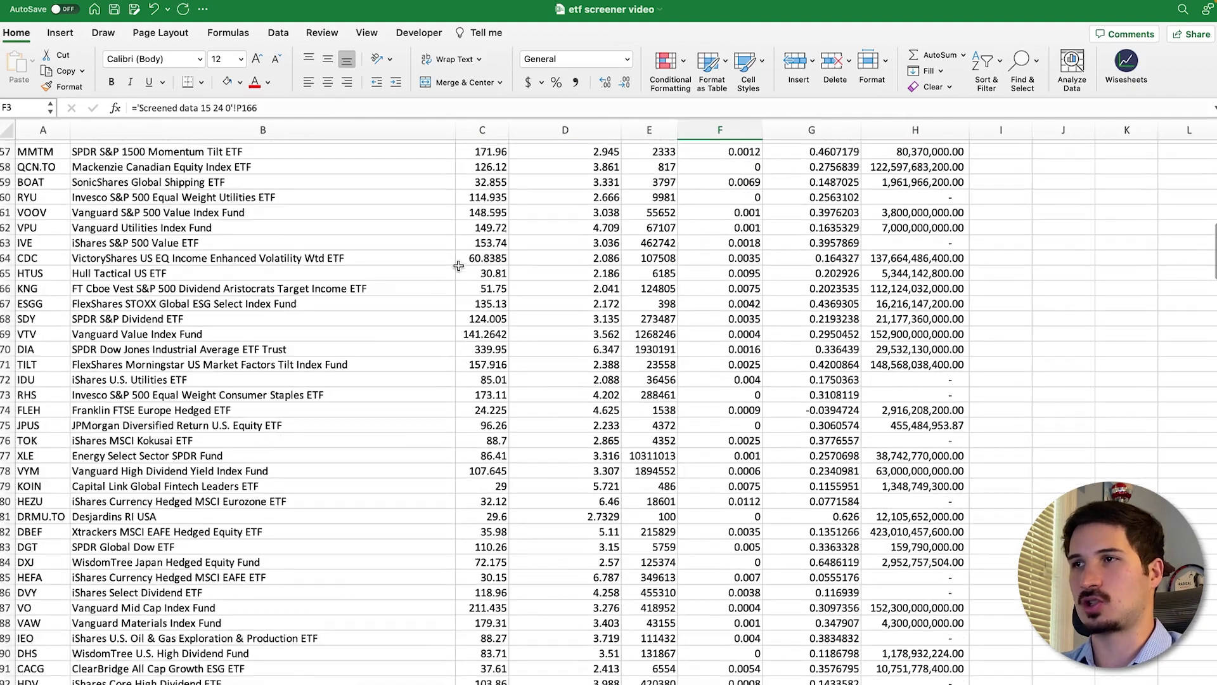
scroll(458, 265, "down", 18)
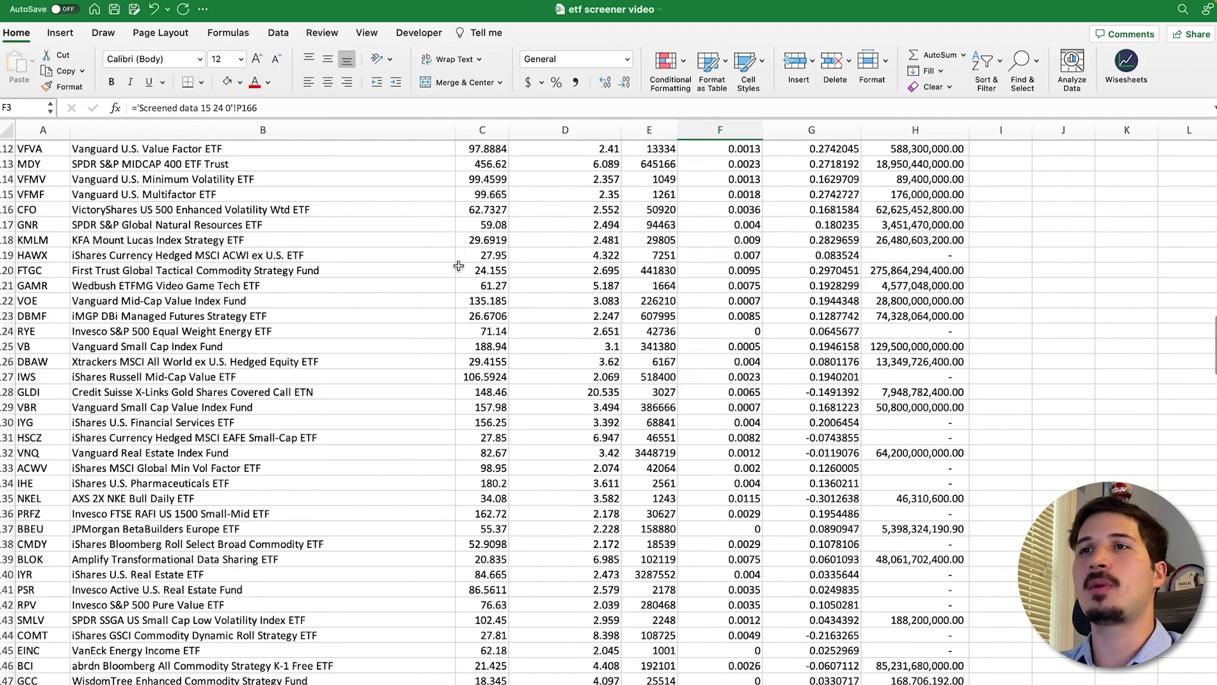
scroll(458, 264, "down", 4)
scroll(379, 448, "down", 5)
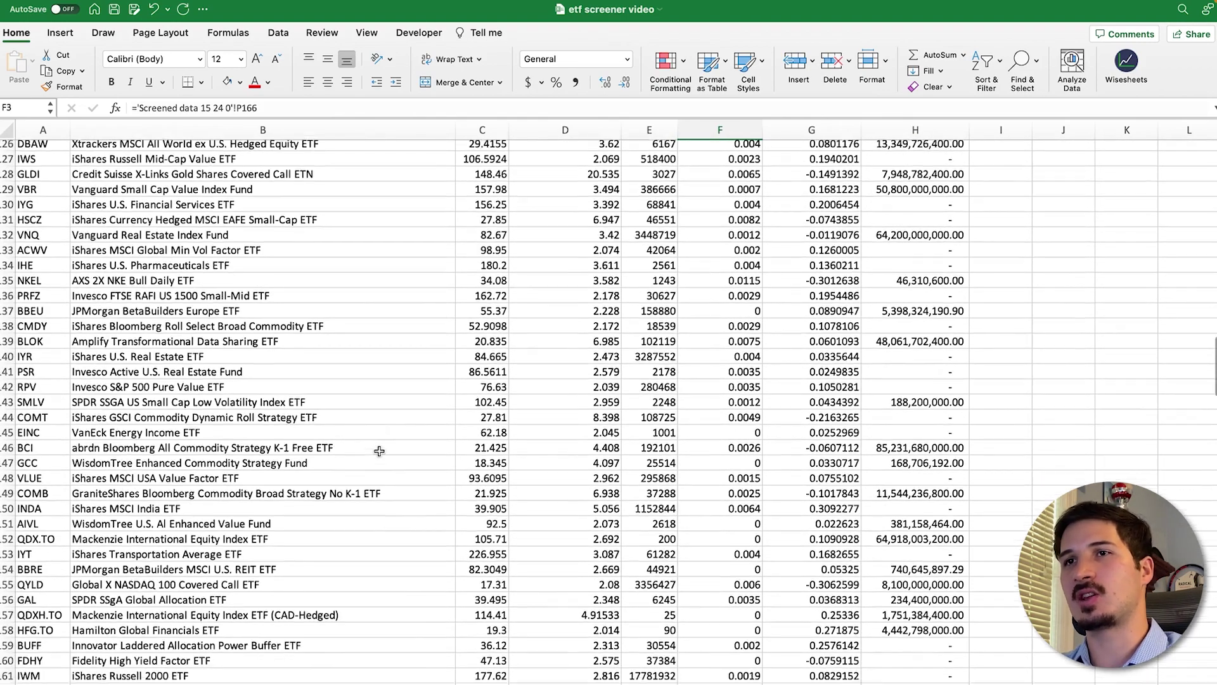
scroll(379, 448, "up", 20)
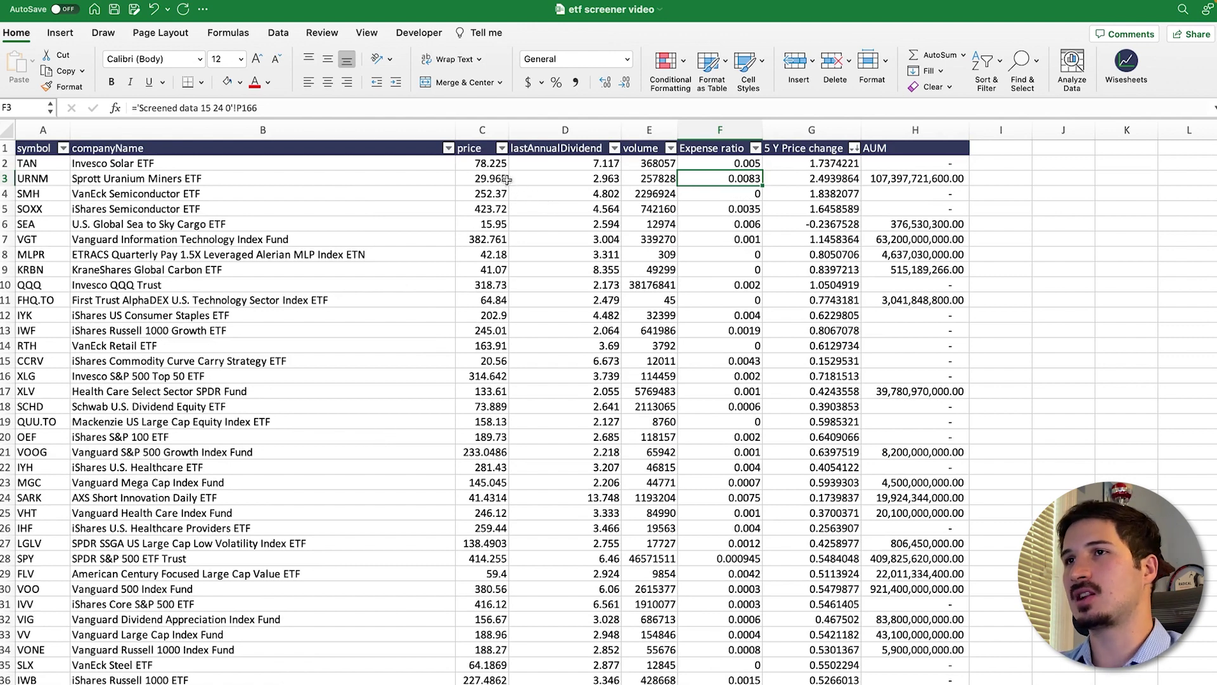
left_click(488, 160)
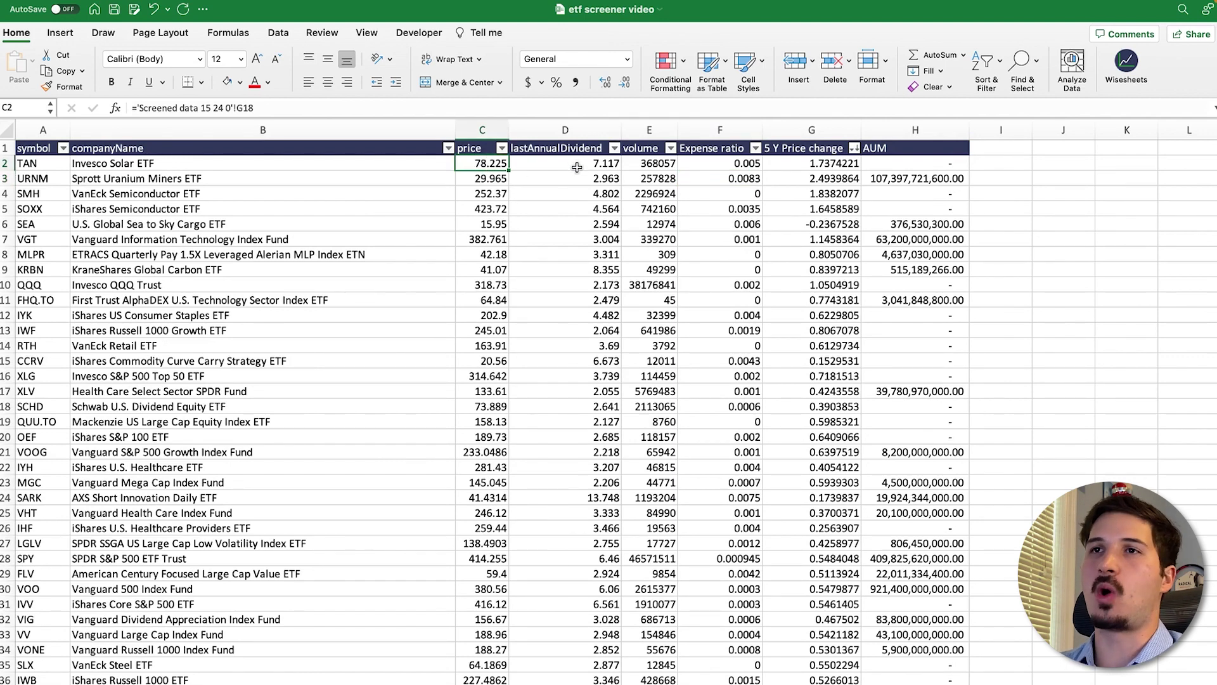
left_click_drag(64, 163, 81, 515)
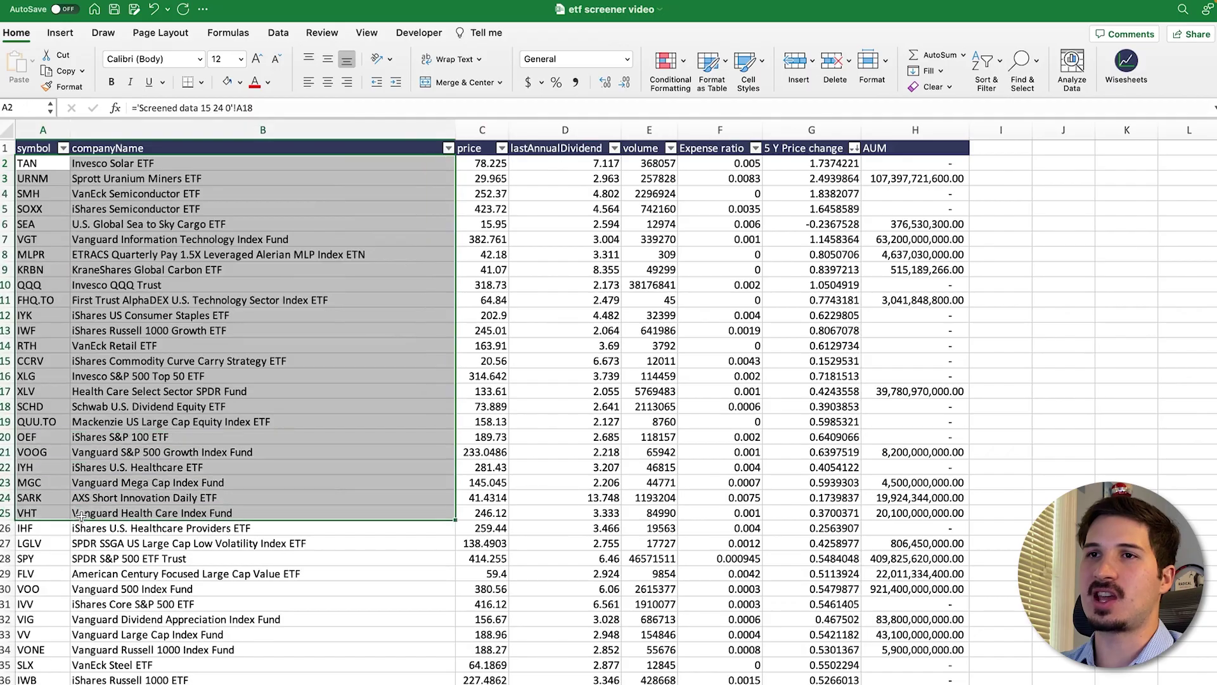
scroll(81, 517, "down", 20)
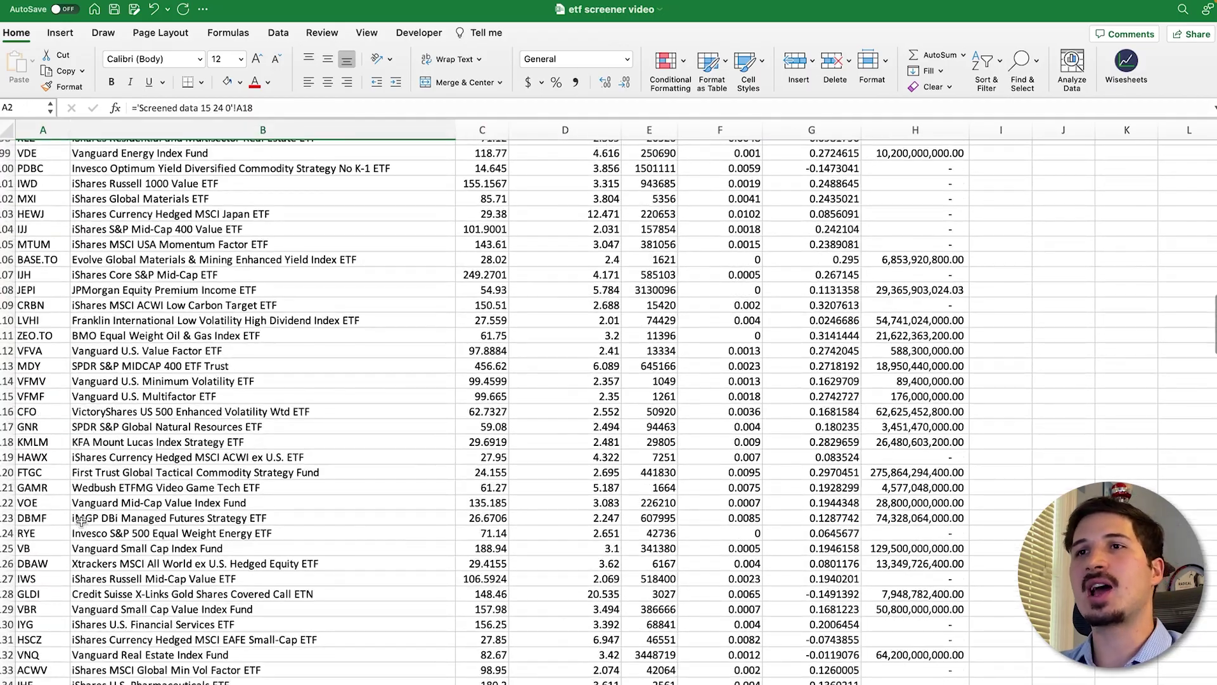
scroll(81, 520, "up", 6)
scroll(81, 521, "up", 20)
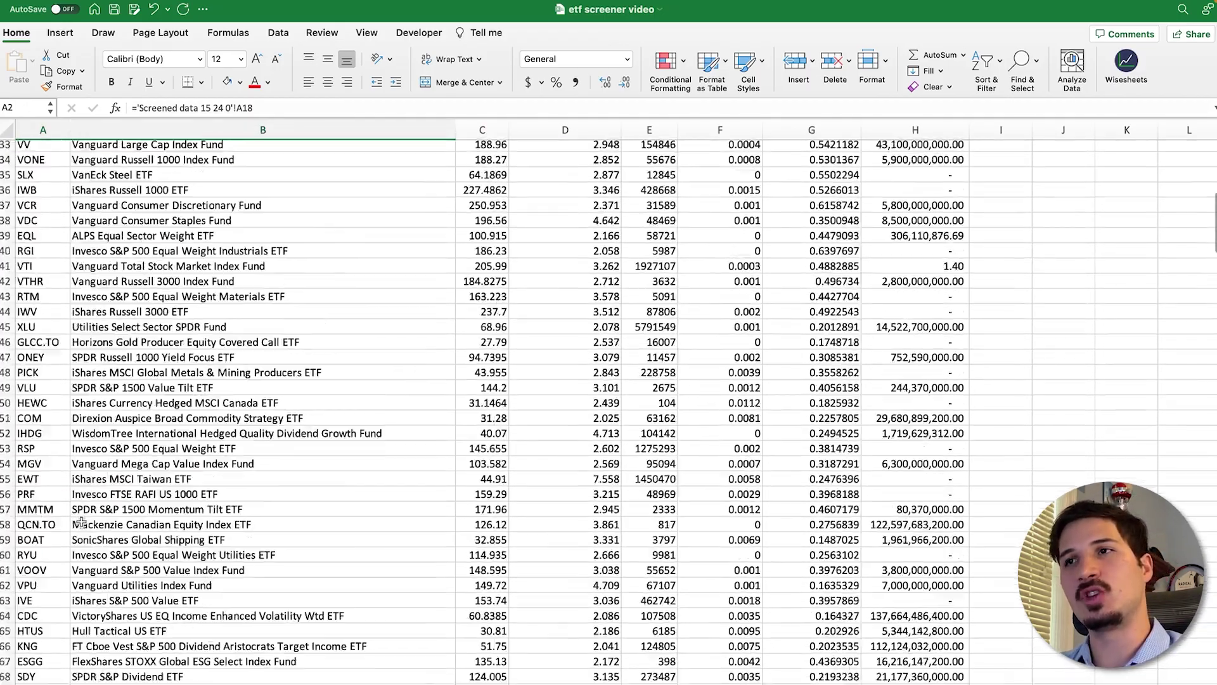
scroll(81, 520, "up", 1)
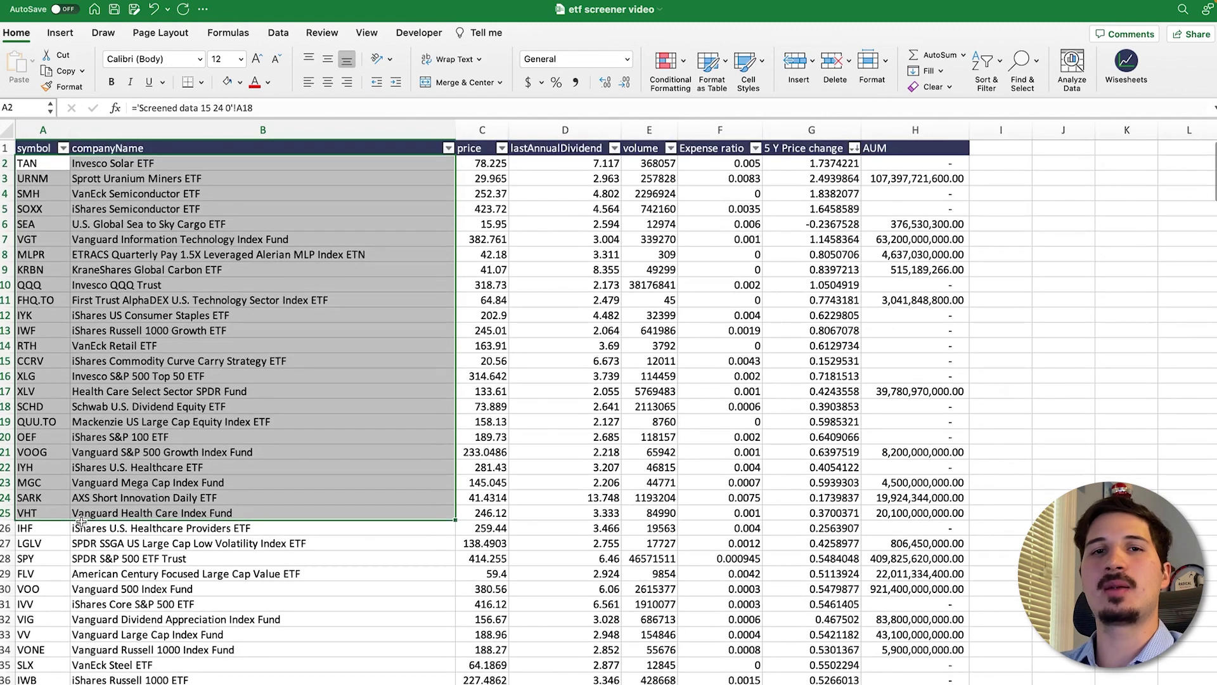